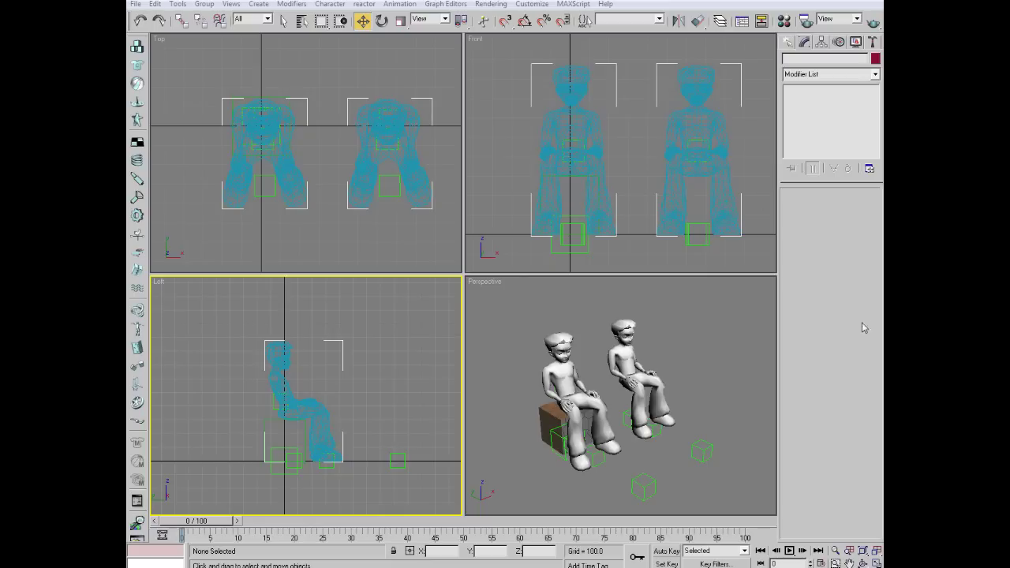
# Select the brown box beneath the front seated figure and apply a Skin modifier to it
pyautogui.click(475, 402)
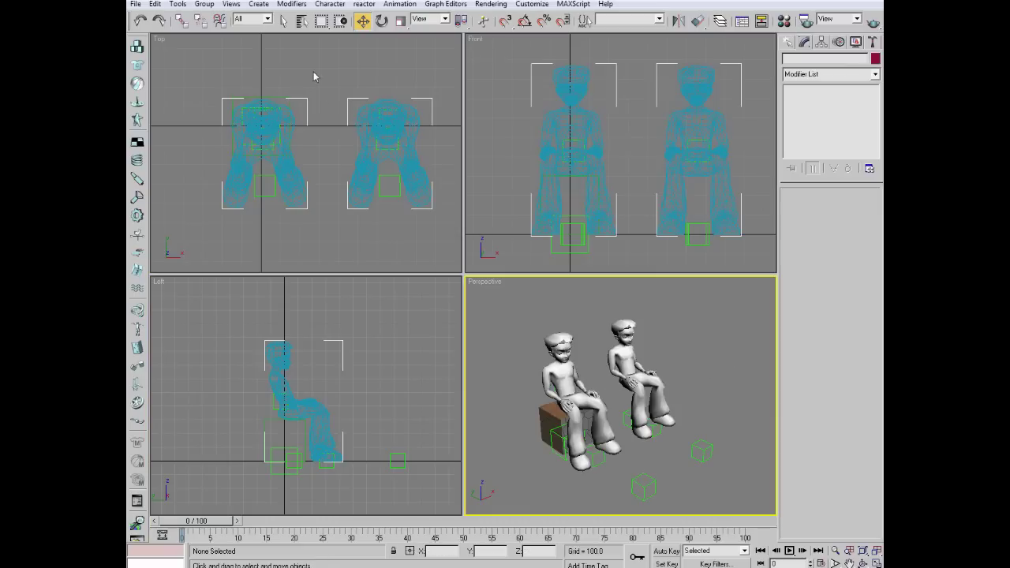
pyautogui.click(284, 21)
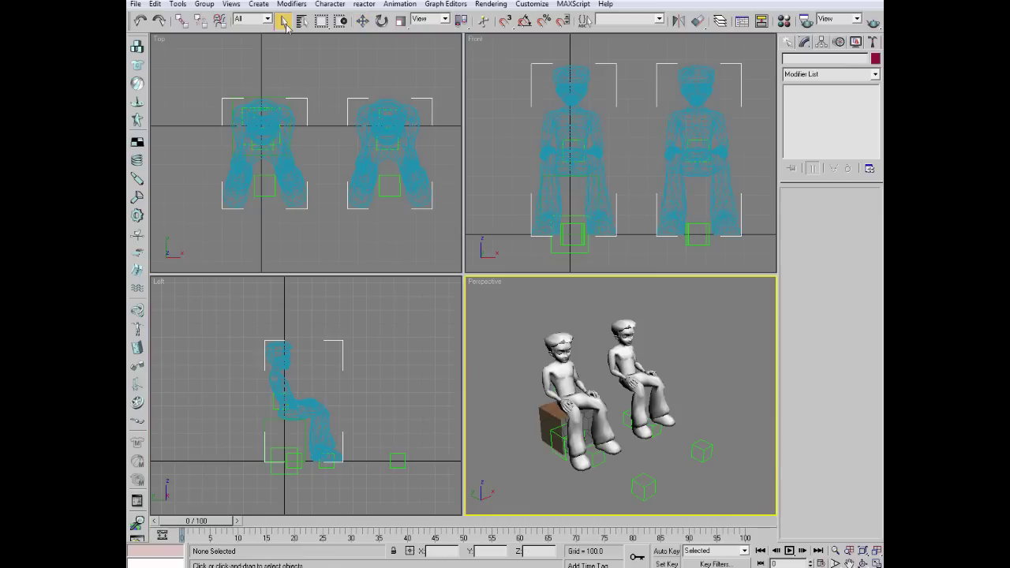
pyautogui.click(545, 411)
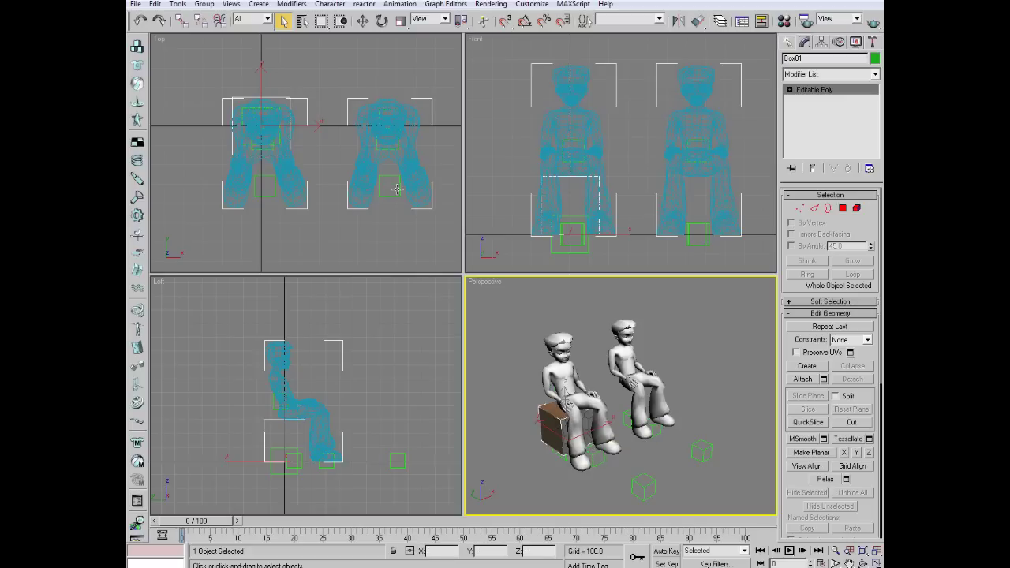
pyautogui.click(300, 6)
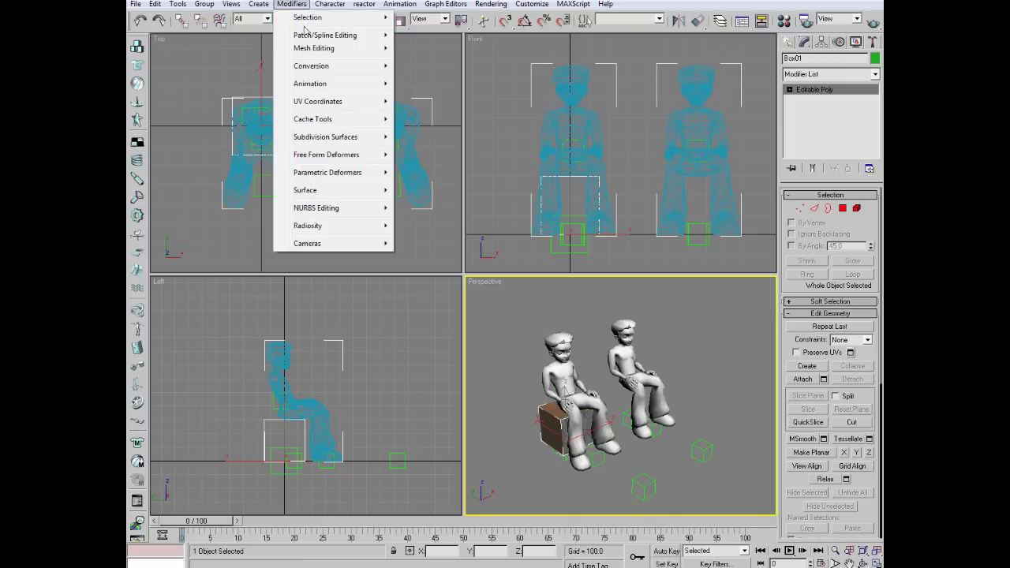
pyautogui.moveTo(340, 84)
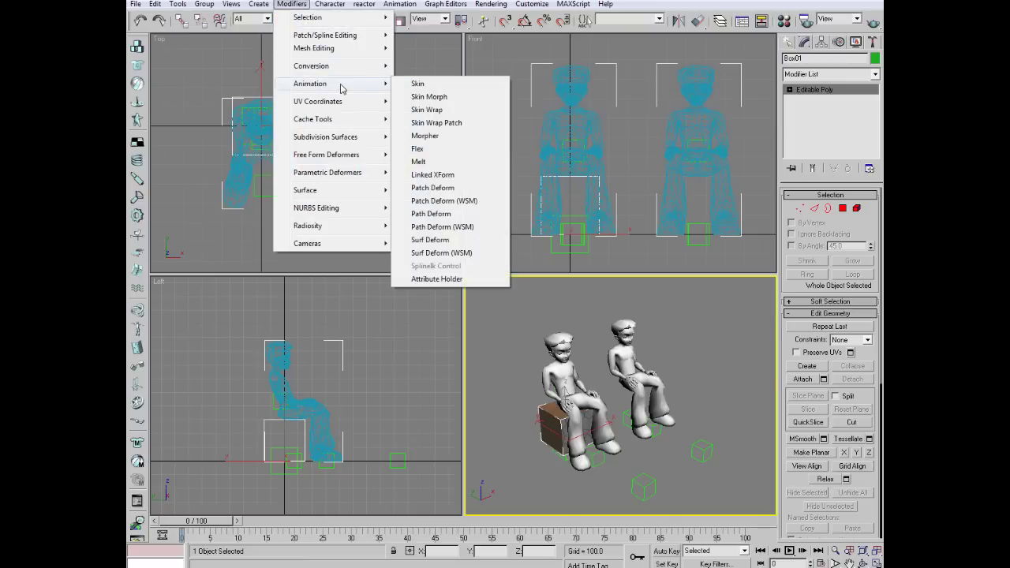
pyautogui.click(419, 85)
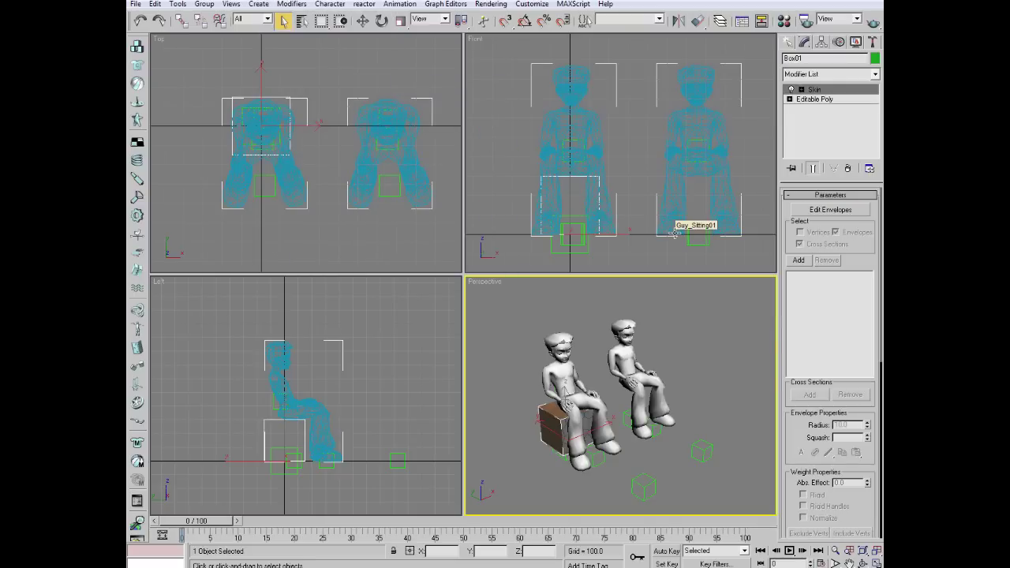
# Add Root as the only bone in the box's Skin modifier
pyautogui.click(799, 261)
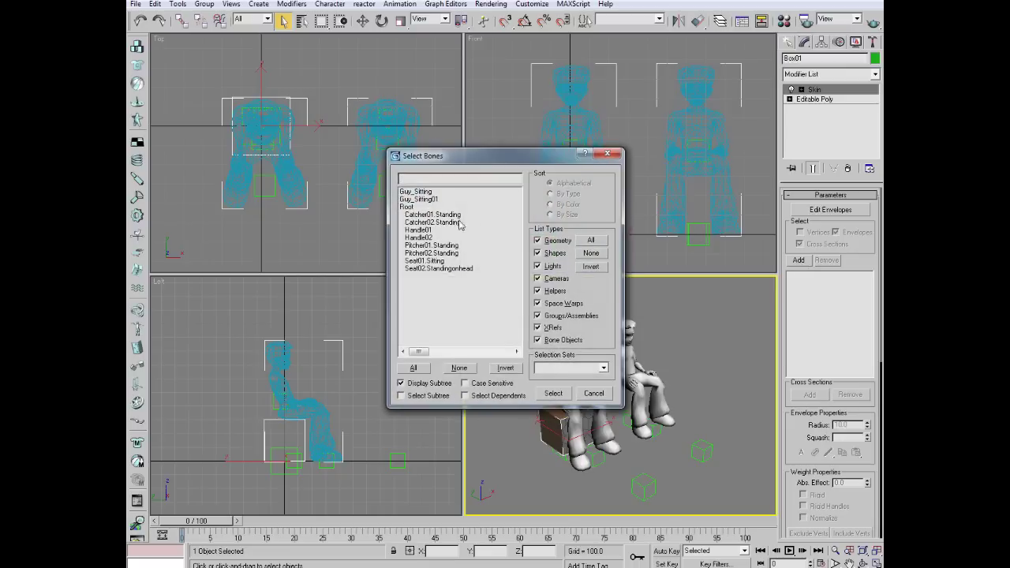
pyautogui.click(411, 206)
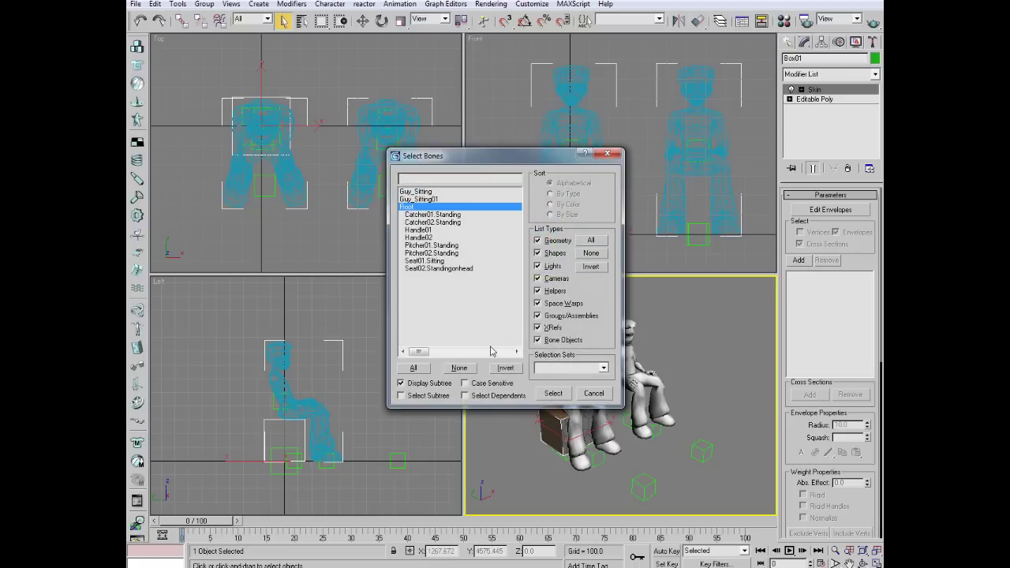
pyautogui.click(554, 393)
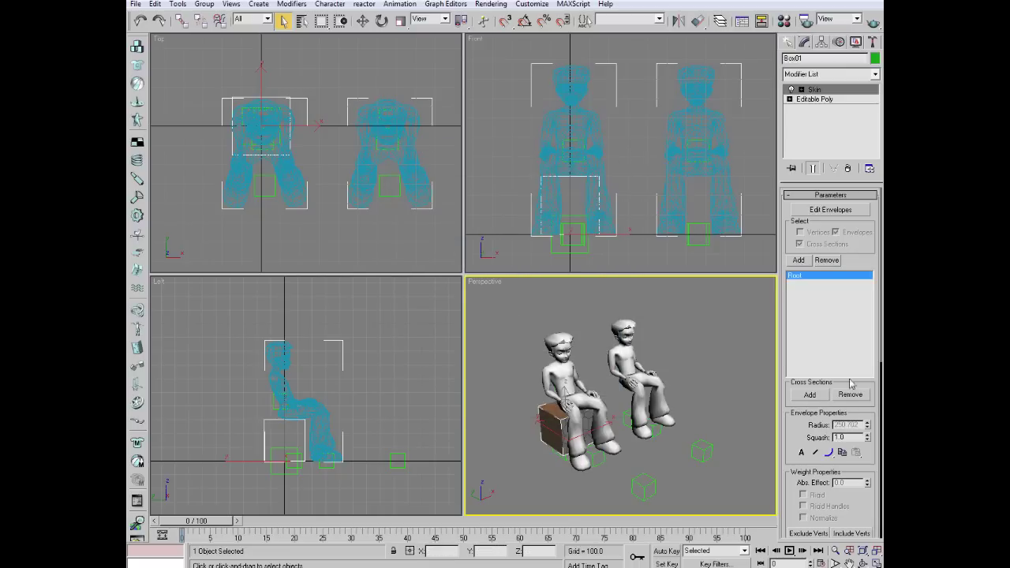
# Enter envelope editing for the box's skin and allow only vertices to be selected, excluding envelopes and cross sections
pyautogui.click(843, 211)
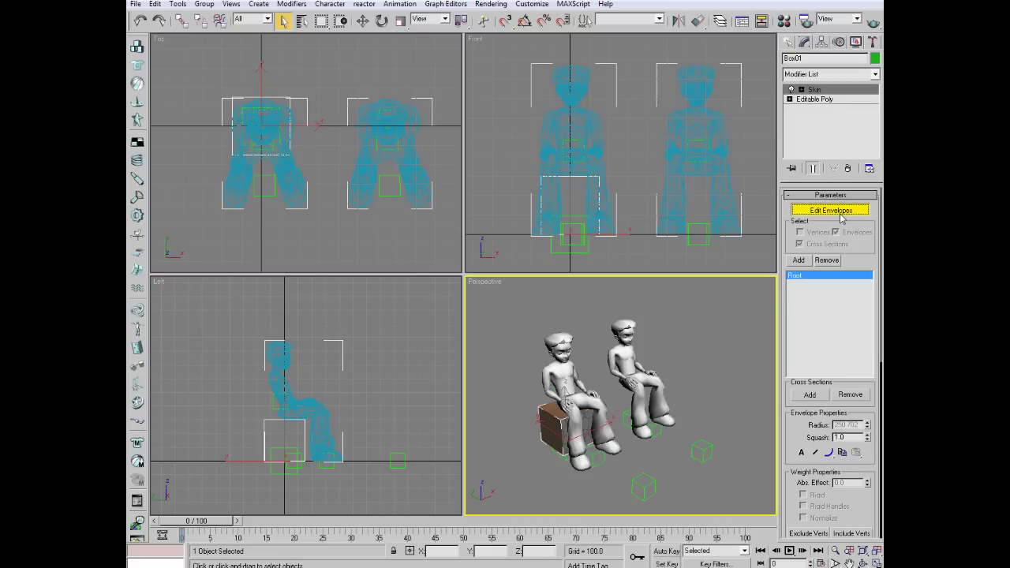
pyautogui.click(802, 233)
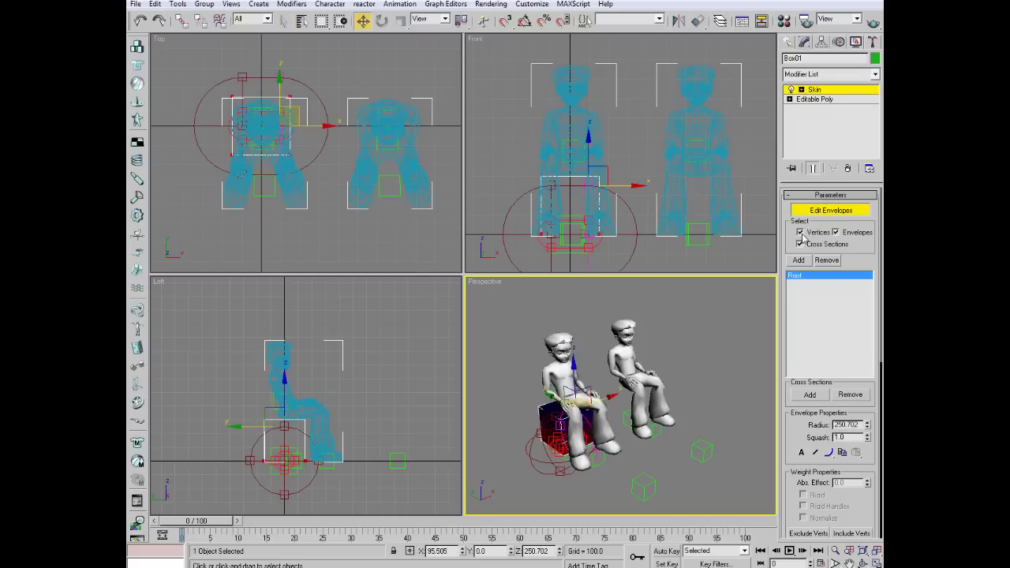
pyautogui.click(806, 245)
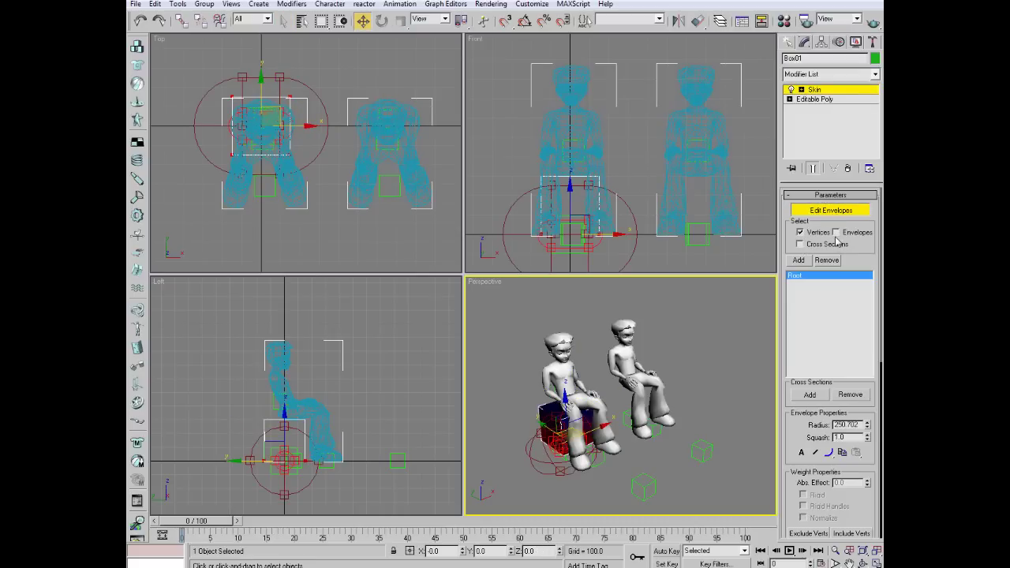
pyautogui.click(835, 234)
# Select all of the box's vertices for skin weighting
pyautogui.scroll(-3, 829, 294)
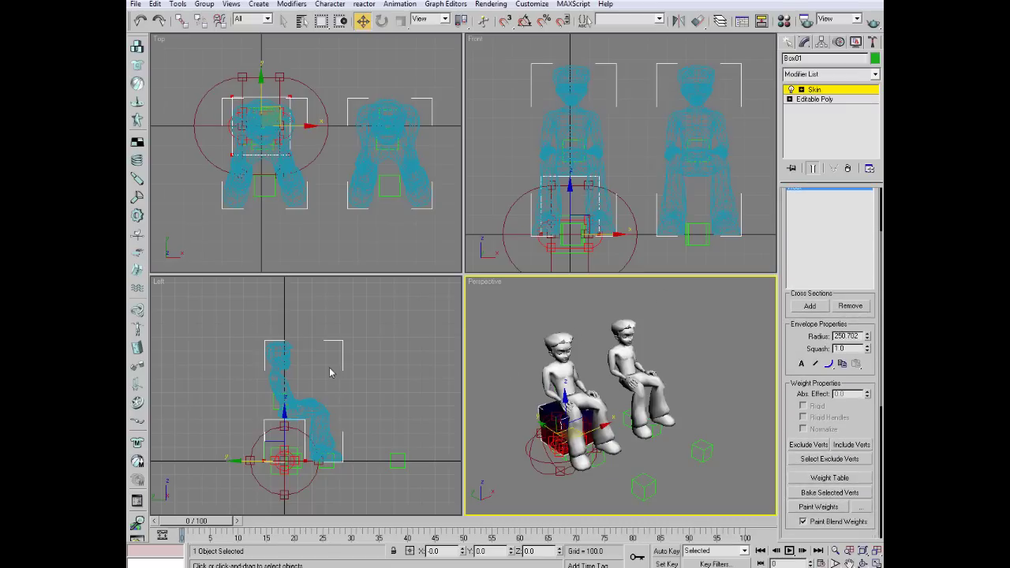
pyautogui.moveTo(330, 372); pyautogui.dragTo(349, 339, button='middle')
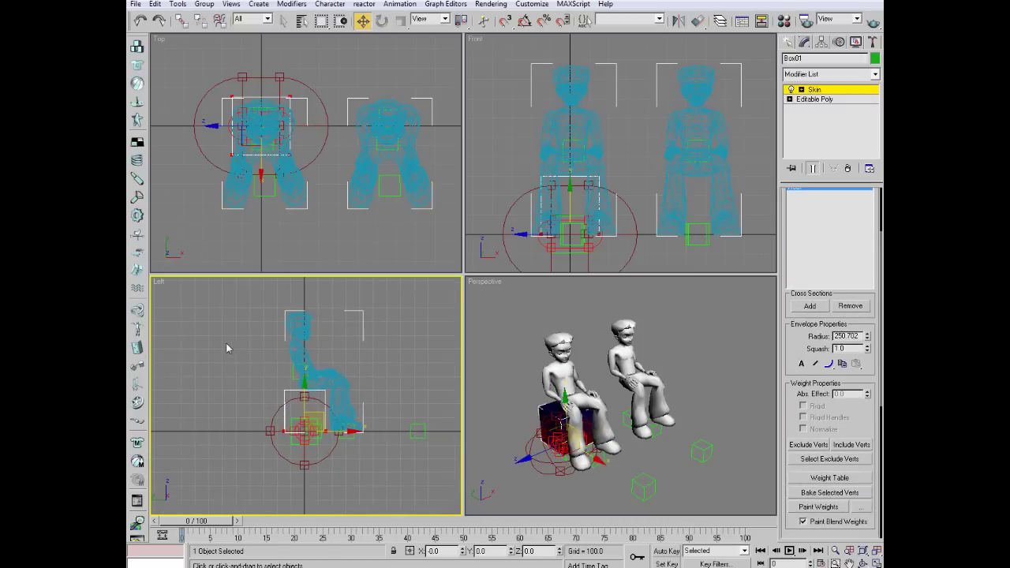
pyautogui.moveTo(211, 326); pyautogui.dragTo(408, 502)
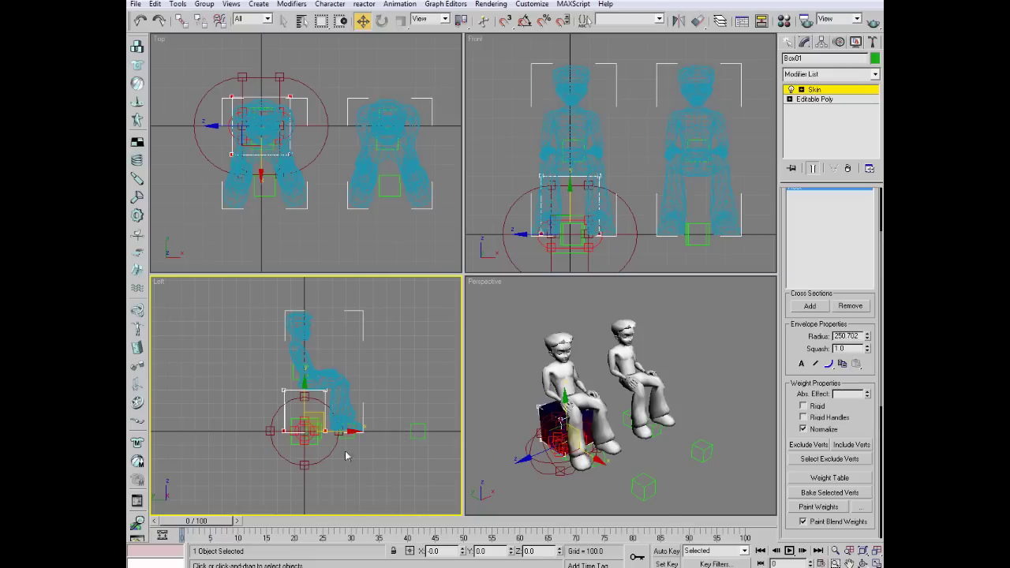
# Turn Normalize off and Rigid on for the selected vertices, set their absolute effect to 1.0, and leave envelope editing with nothing selected
pyautogui.moveTo(500, 458); pyautogui.dragTo(513, 422, button='middle')
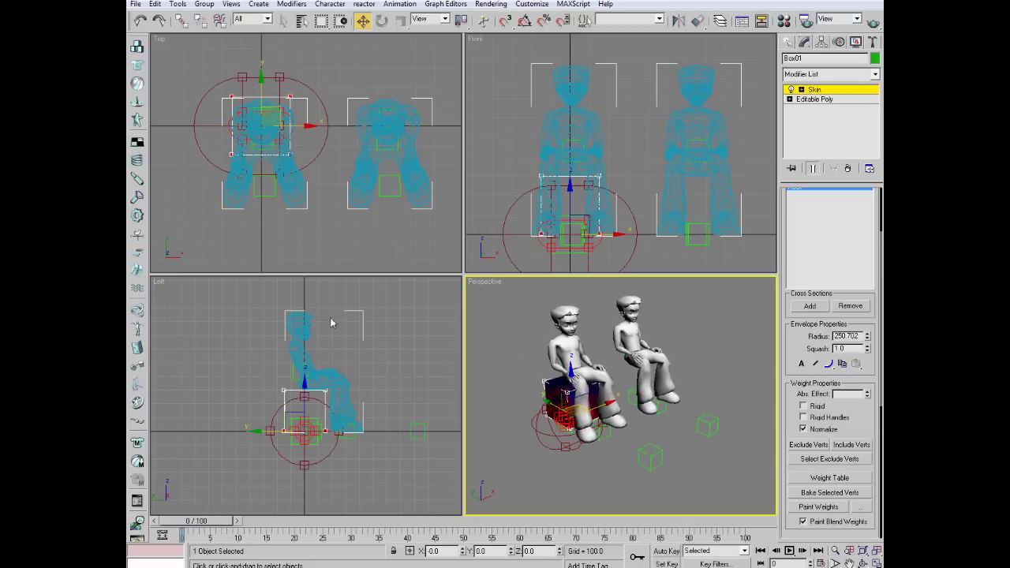
pyautogui.moveTo(335, 235); pyautogui.dragTo(347, 229, button='middle')
pyautogui.scroll(-5, 347, 230)
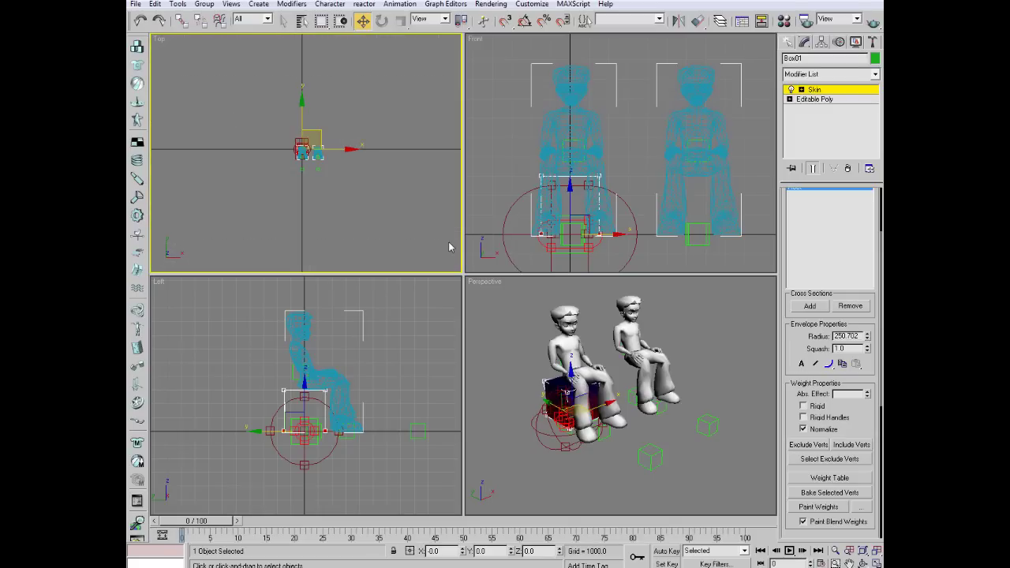
pyautogui.moveTo(545, 501); pyautogui.dragTo(563, 478, button='middle')
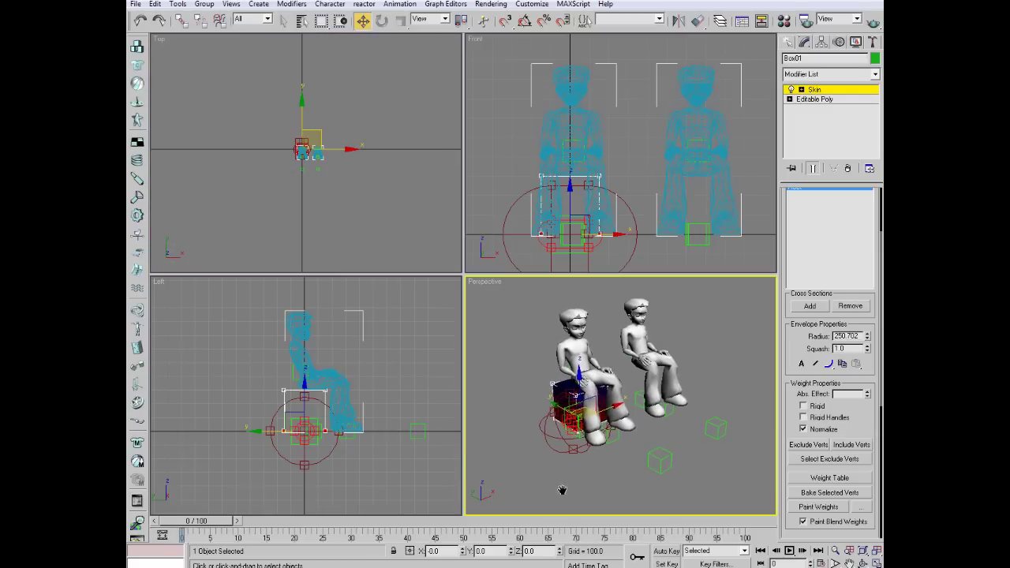
pyautogui.click(805, 430)
pyautogui.click(803, 406)
pyautogui.doubleClick(843, 395)
pyautogui.scroll(3, 832, 237)
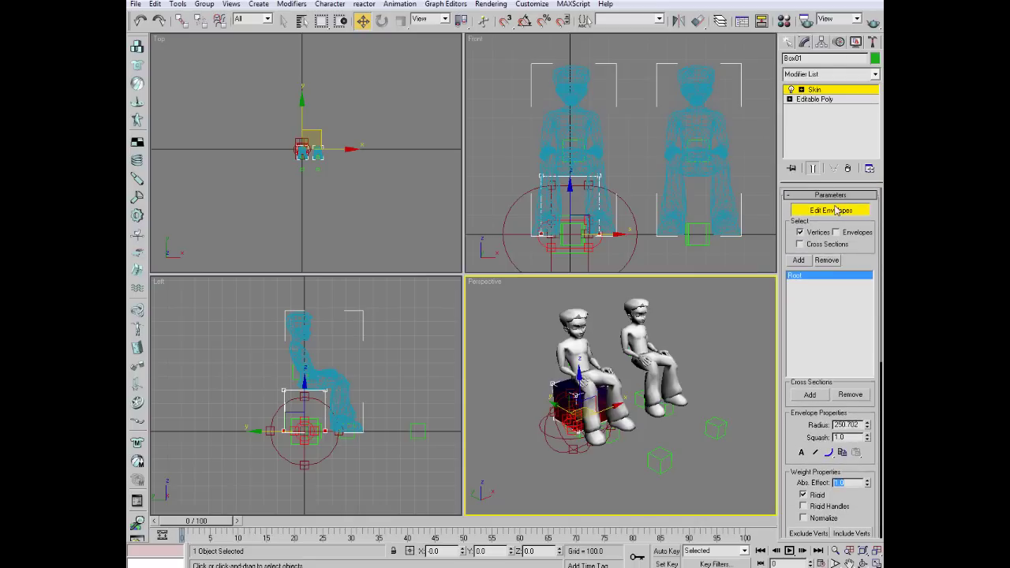
pyautogui.click(836, 210)
pyautogui.moveTo(706, 383)
pyautogui.mouseDown(button='middle')
pyautogui.moveTo(692, 411)
pyautogui.moveTo(692, 395)
pyautogui.mouseUp(button='middle')
pyautogui.click(692, 381)
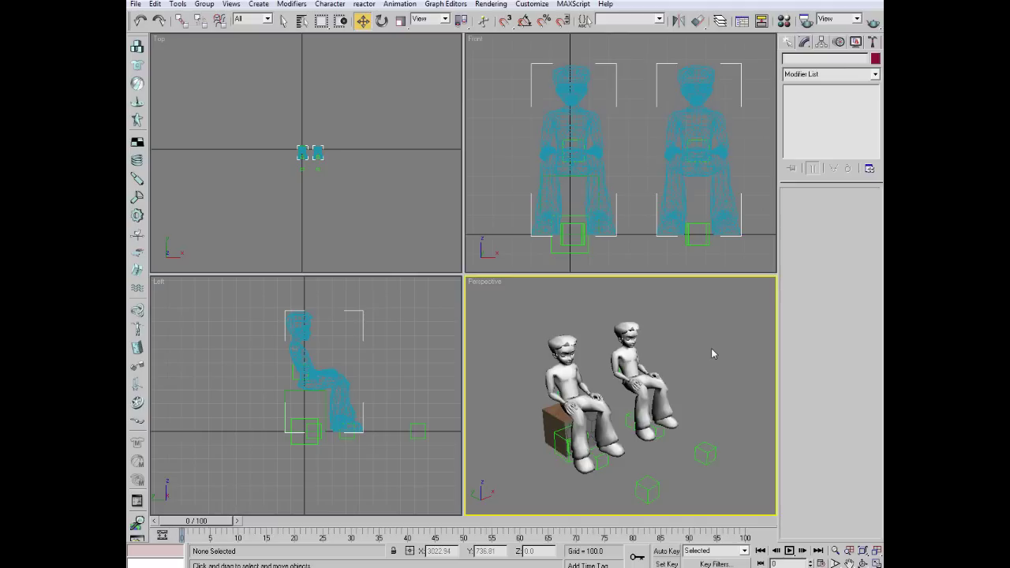
pyautogui.click(302, 20)
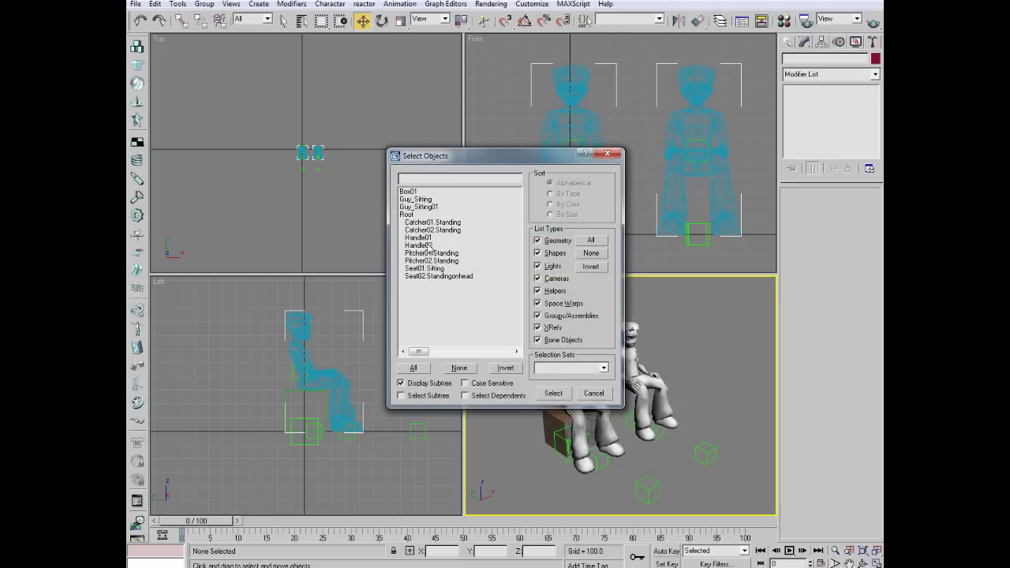
pyautogui.doubleClick(407, 214)
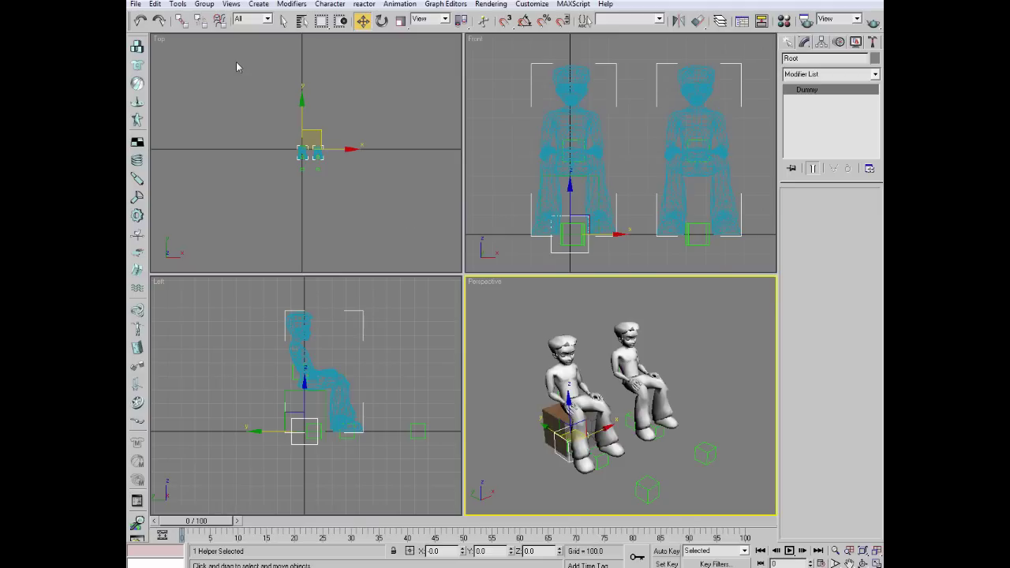
pyautogui.click(136, 4)
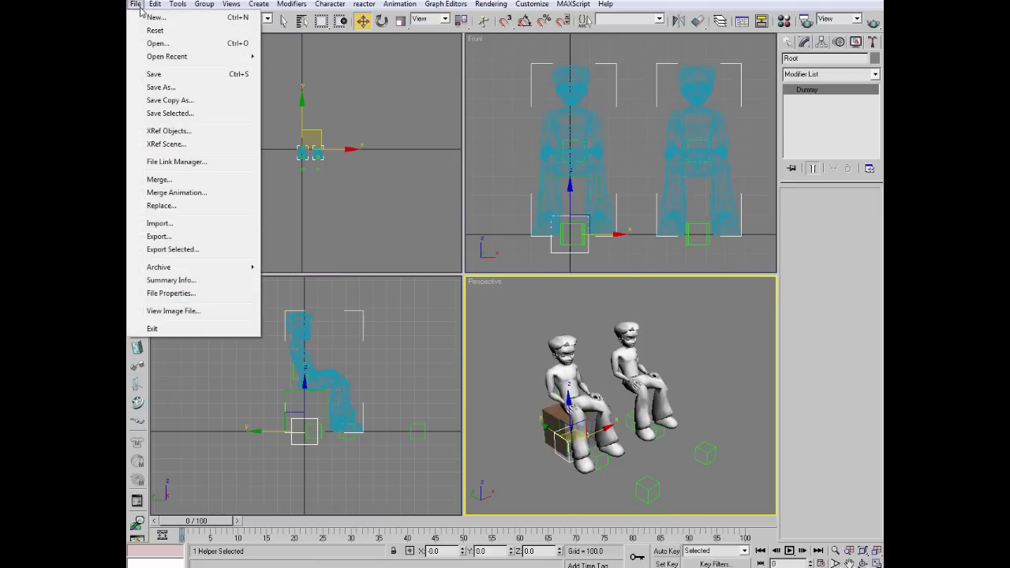
pyautogui.click(159, 236)
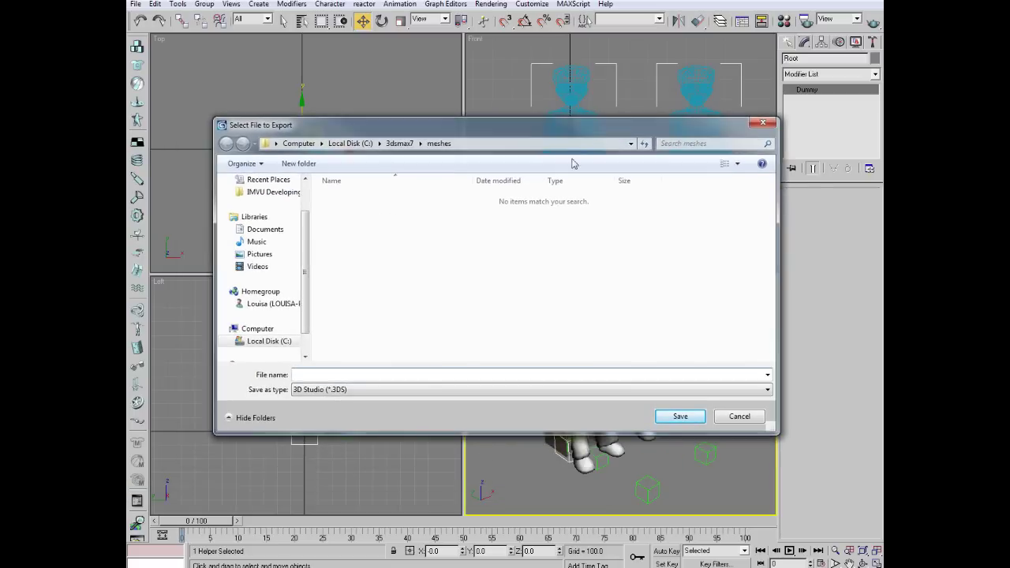
pyautogui.scroll(1, 299, 190)
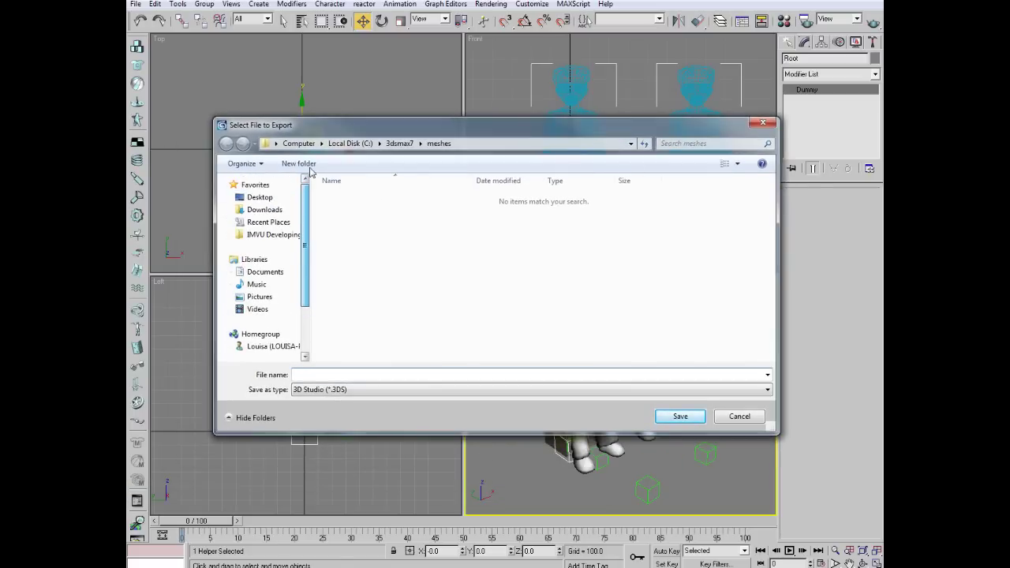
pyautogui.click(260, 199)
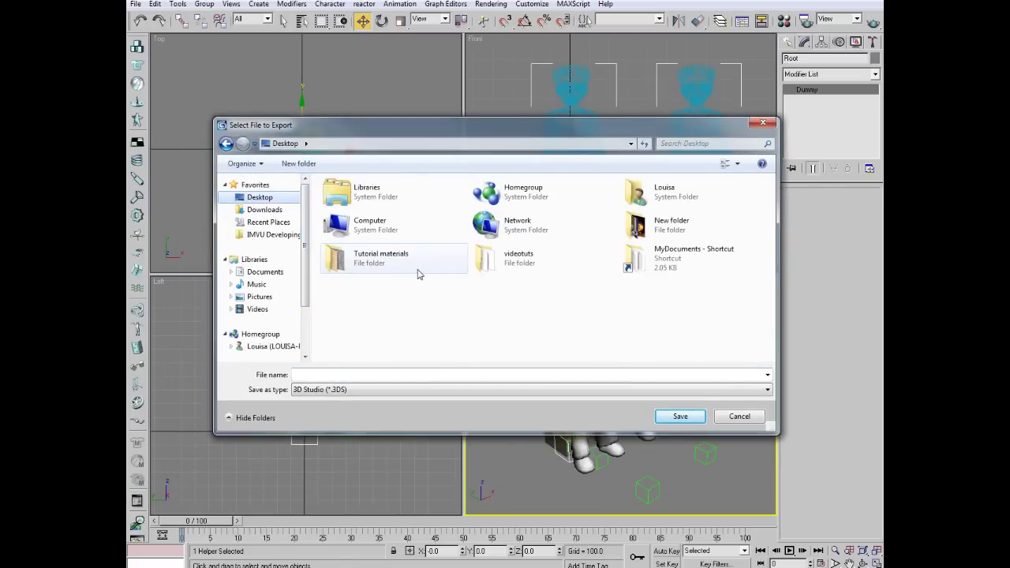
pyautogui.click(379, 267)
pyautogui.doubleClick(379, 266)
pyautogui.click(354, 376)
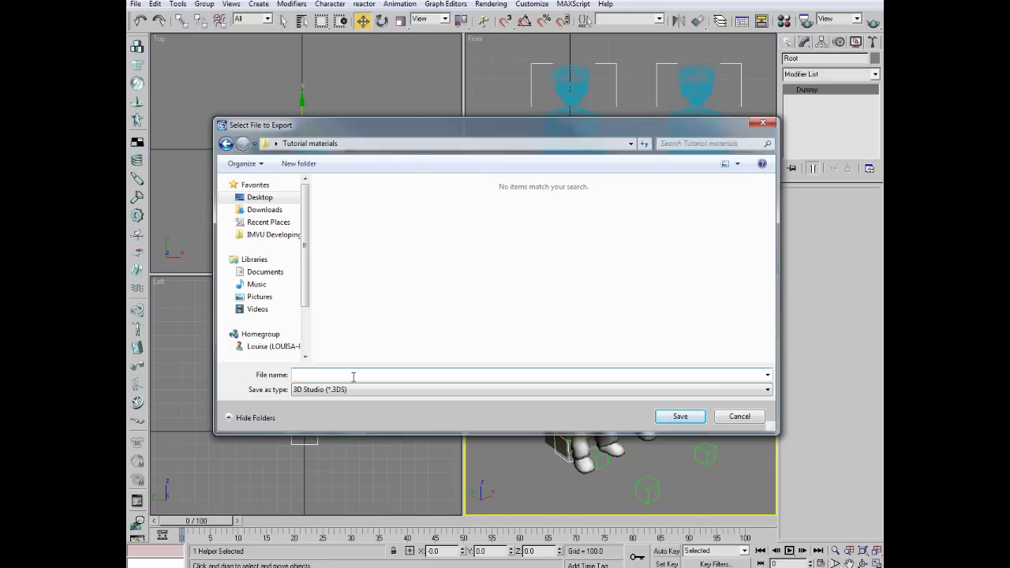
pyautogui.write('boxskel.xsf')
pyautogui.press('Return')
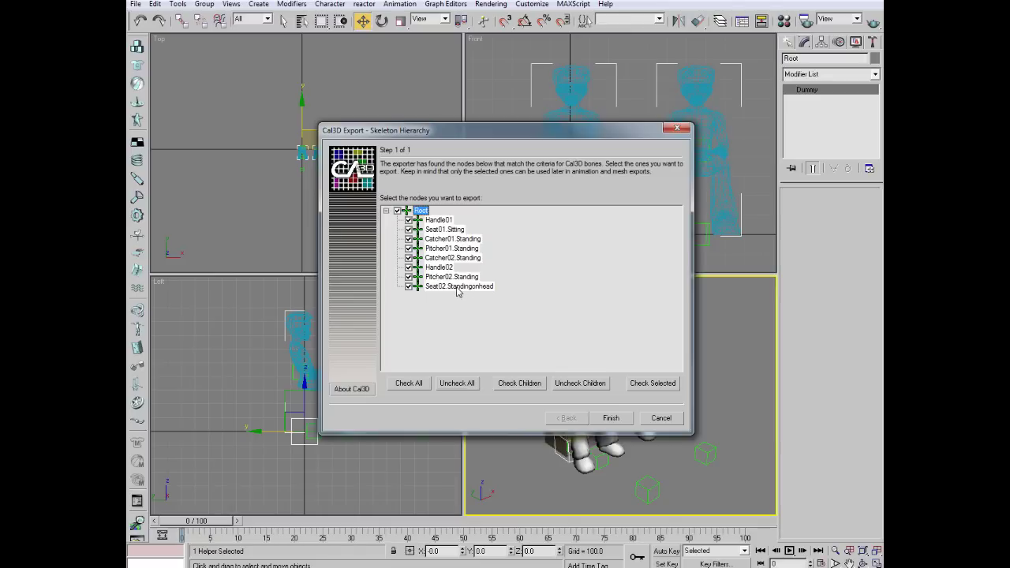
pyautogui.click(656, 419)
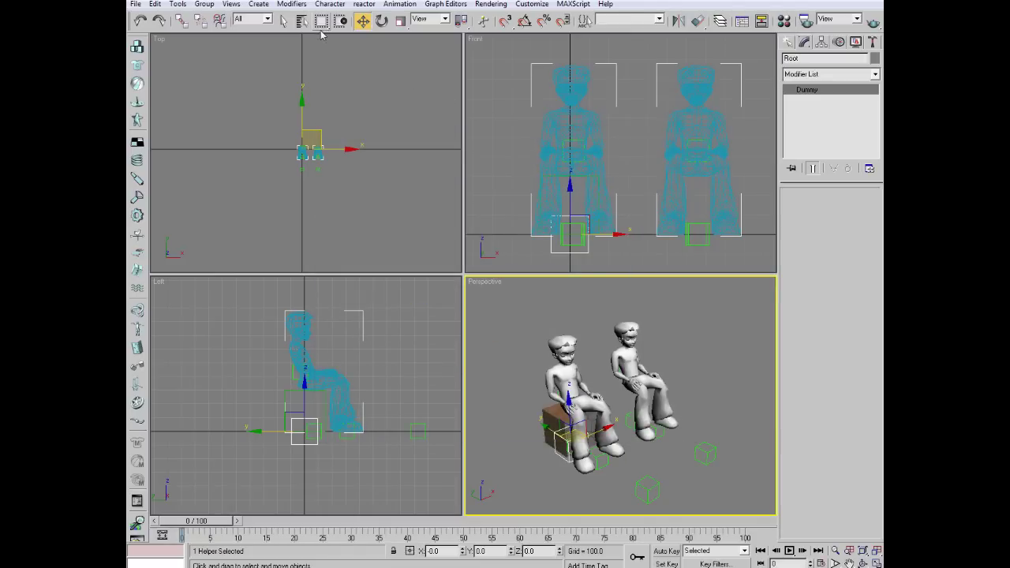
# Rename the Seat02.Standingonhead dummy to Seat02.Standing
pyautogui.click(303, 22)
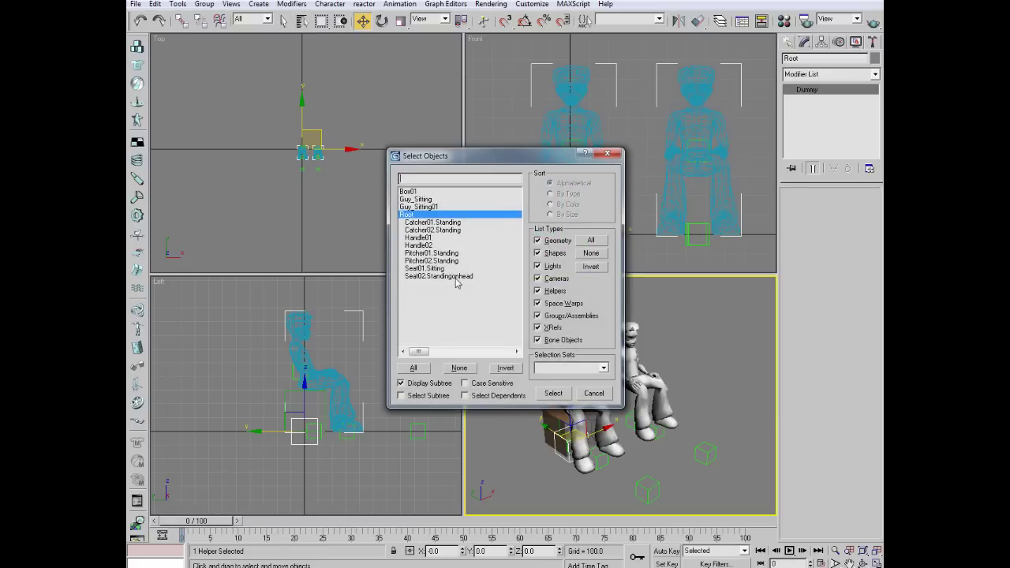
pyautogui.click(450, 276)
pyautogui.doubleClick(455, 277)
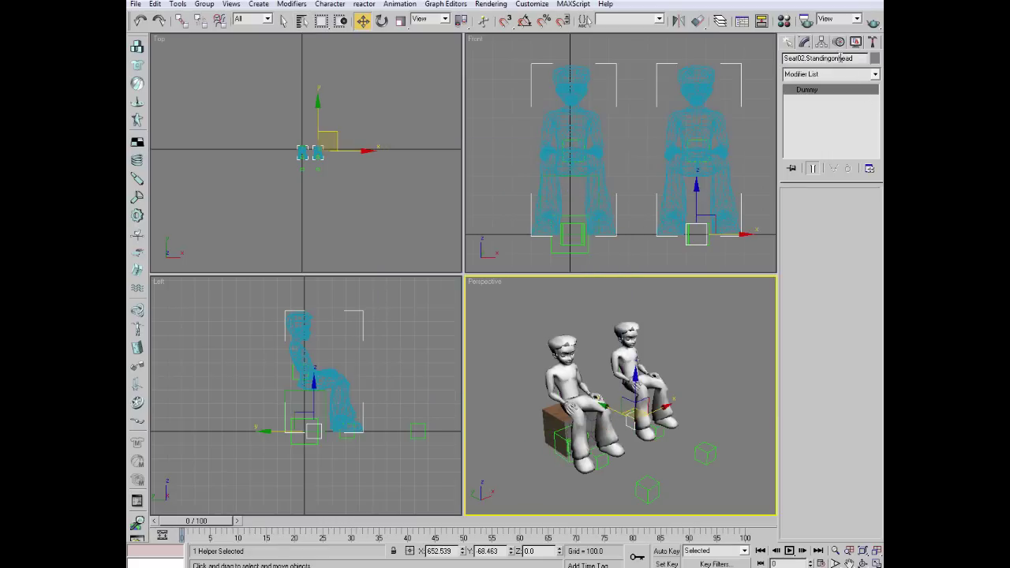
pyautogui.moveTo(831, 57); pyautogui.dragTo(864, 61)
pyautogui.press('Delete')
# Export the Root dummy's skeleton with all child nodes as boxskel.xsf and check the file in the Tutorial materials folder
pyautogui.click(304, 20)
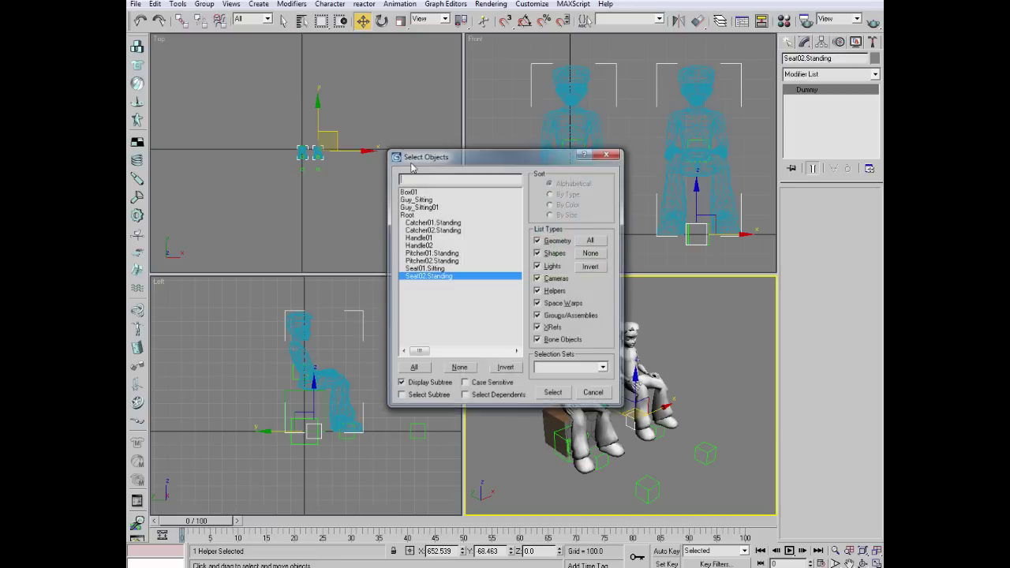
pyautogui.click(441, 216)
pyautogui.click(551, 390)
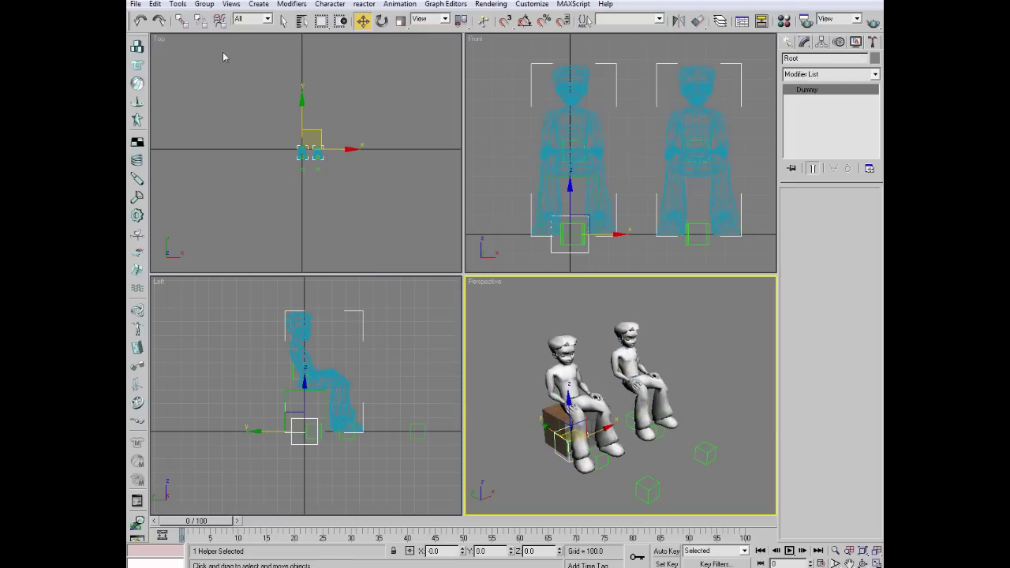
pyautogui.click(135, 4)
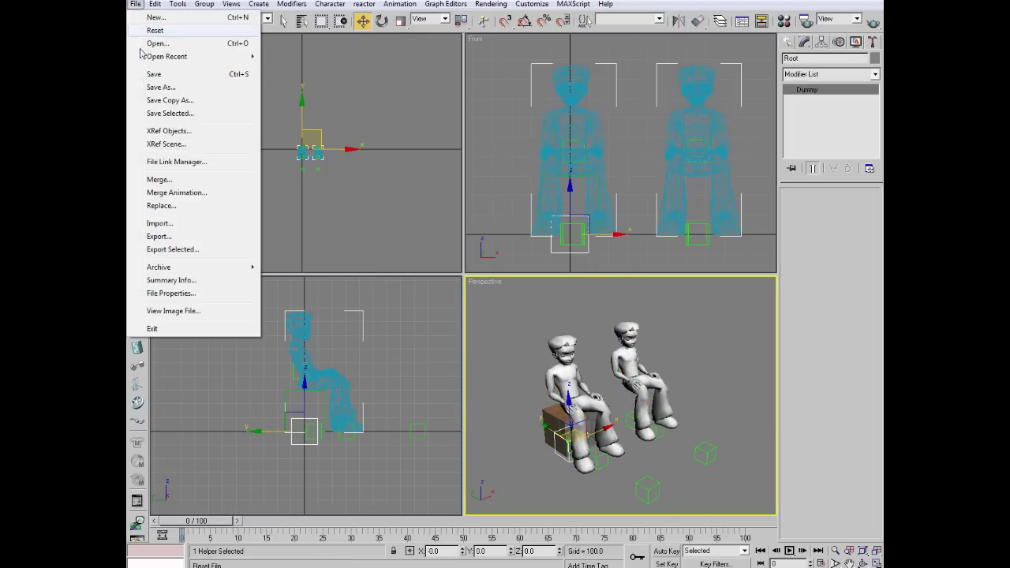
pyautogui.click(207, 237)
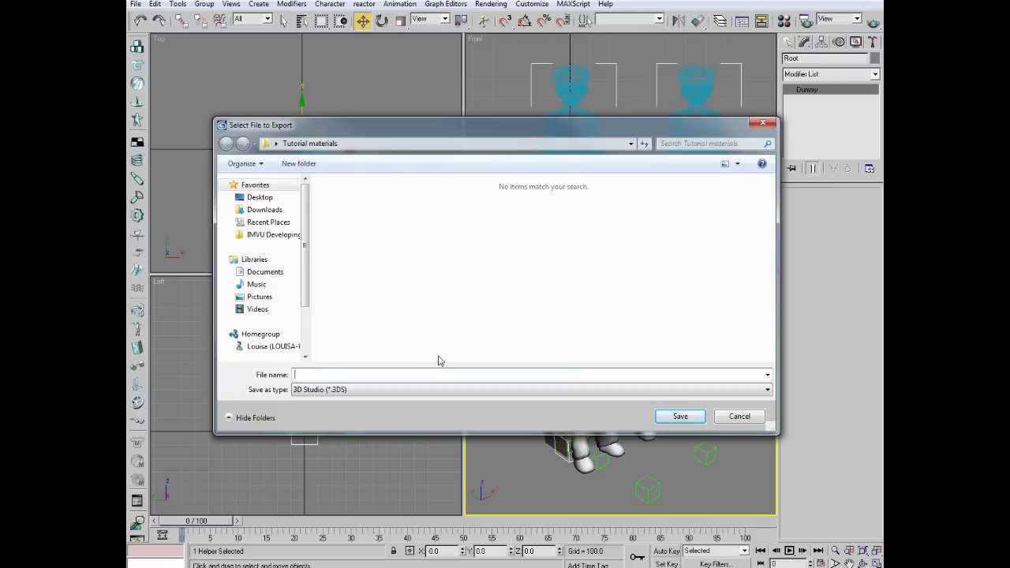
pyautogui.write('boxskel.xsf')
pyautogui.press('Return')
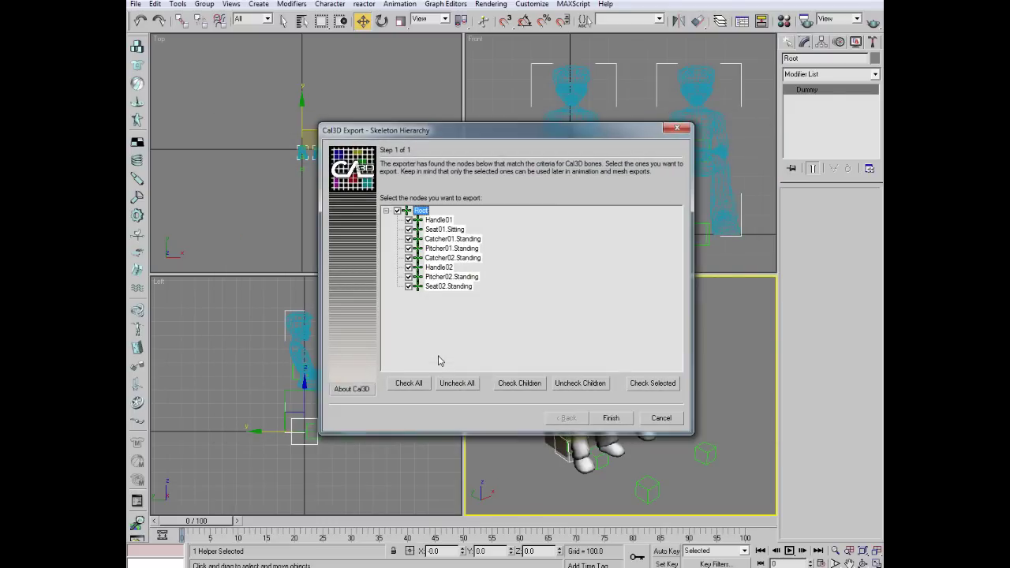
pyautogui.click(620, 418)
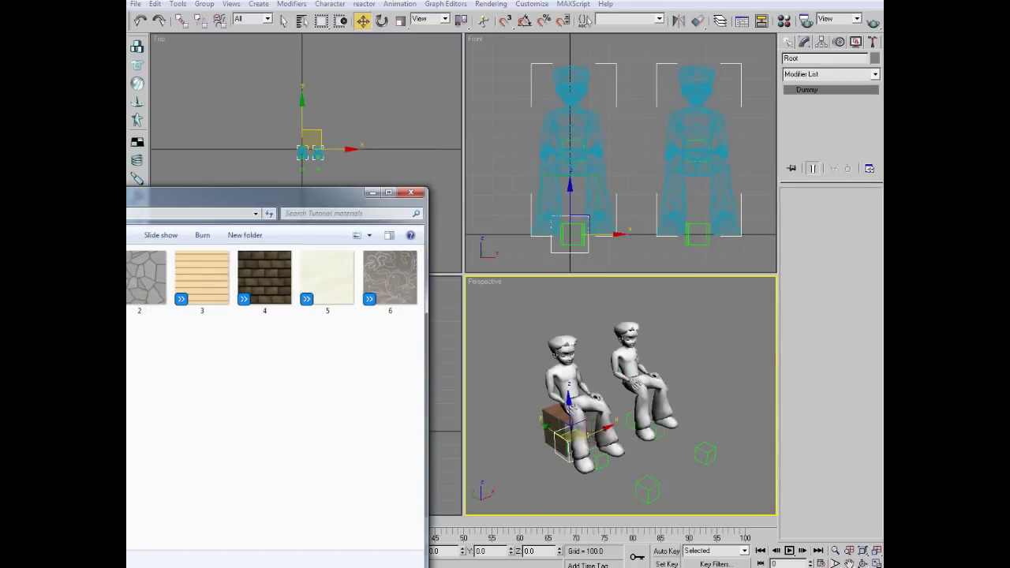
pyautogui.moveTo(296, 203); pyautogui.dragTo(392, 98)
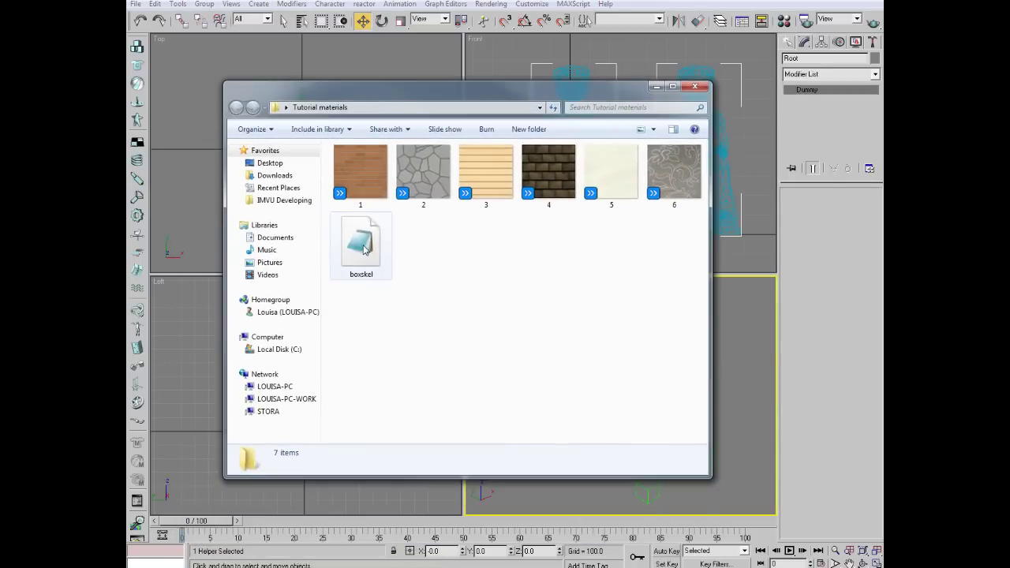
pyautogui.click(694, 86)
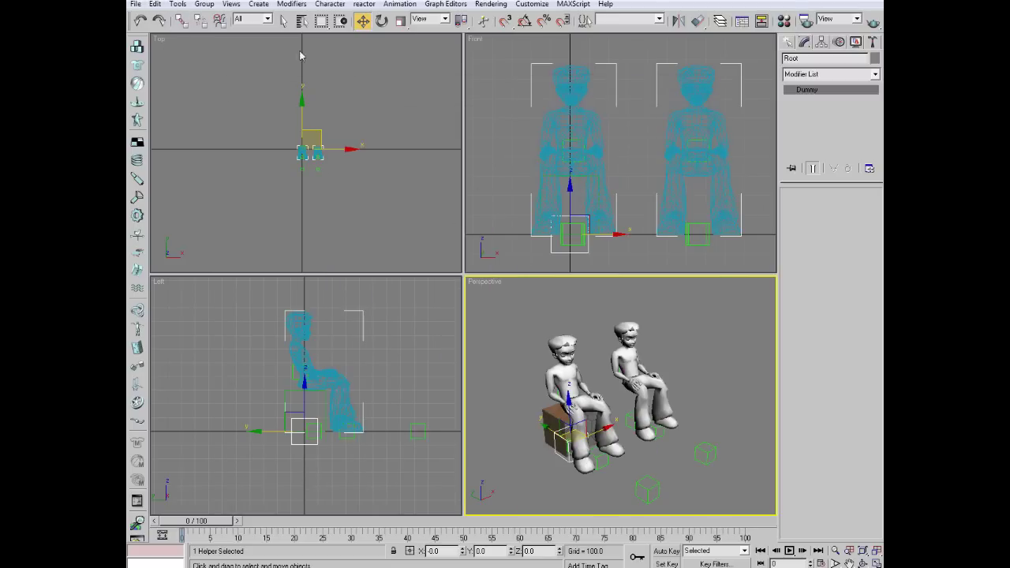
# Select the box mesh and start exporting it as boxmesh.xmf in the Tutorial materials folder
pyautogui.click(286, 22)
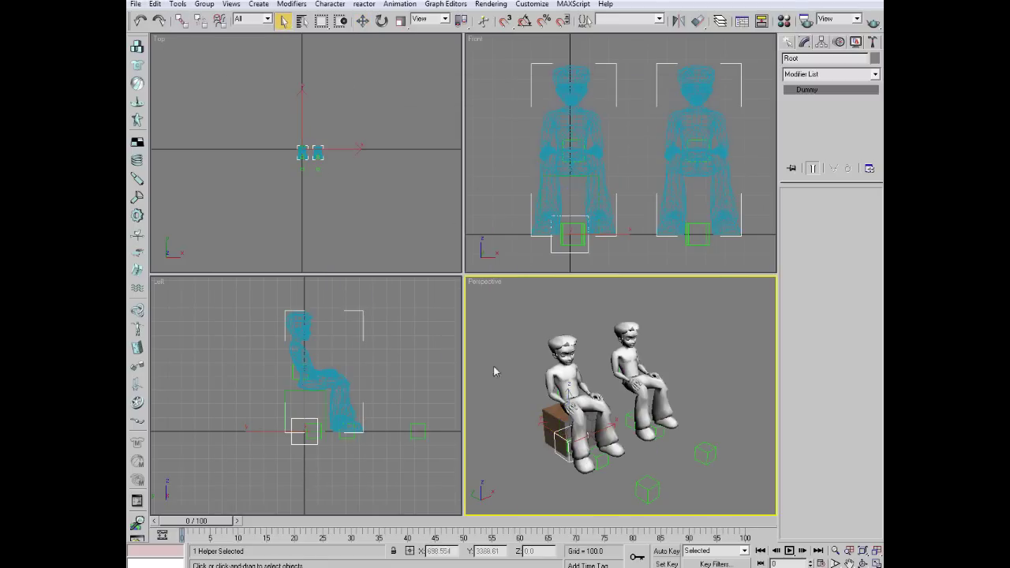
pyautogui.click(553, 413)
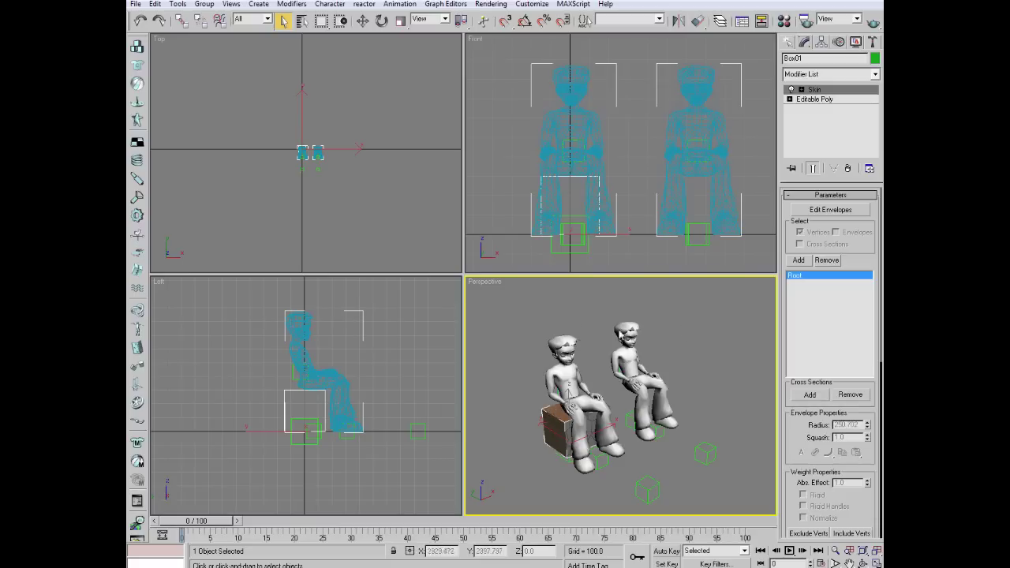
pyautogui.click(137, 5)
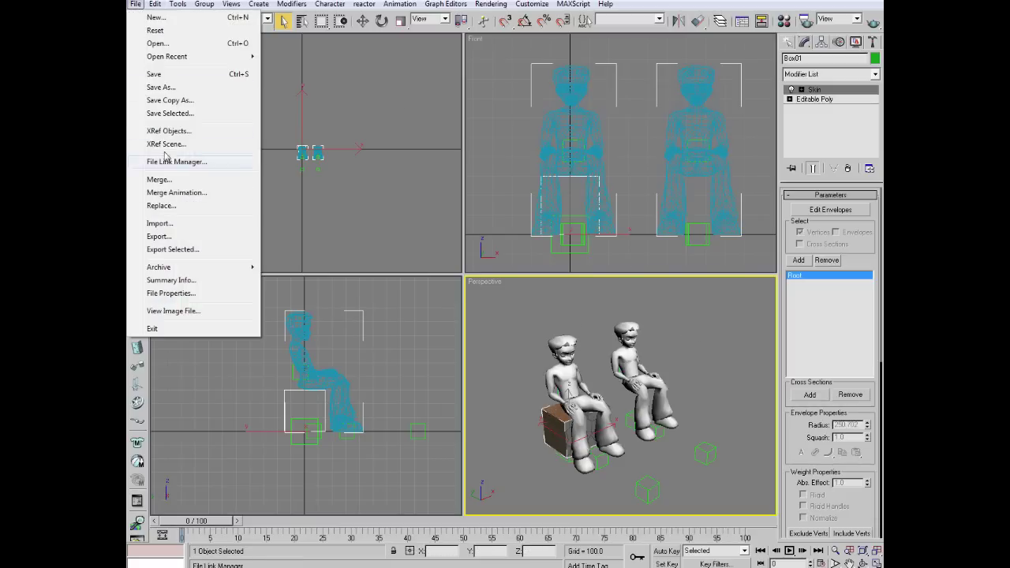
pyautogui.click(170, 237)
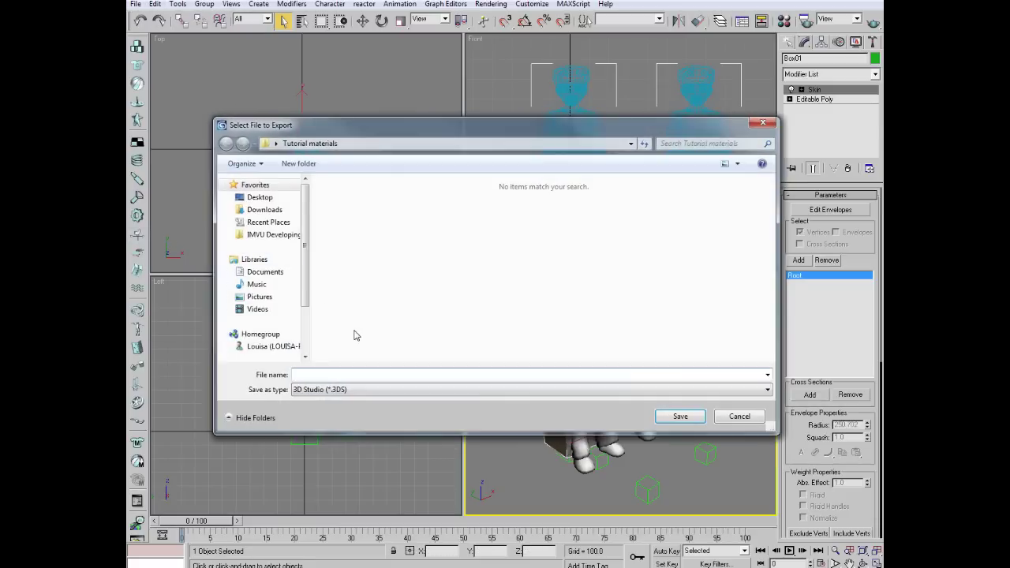
pyautogui.write('box')
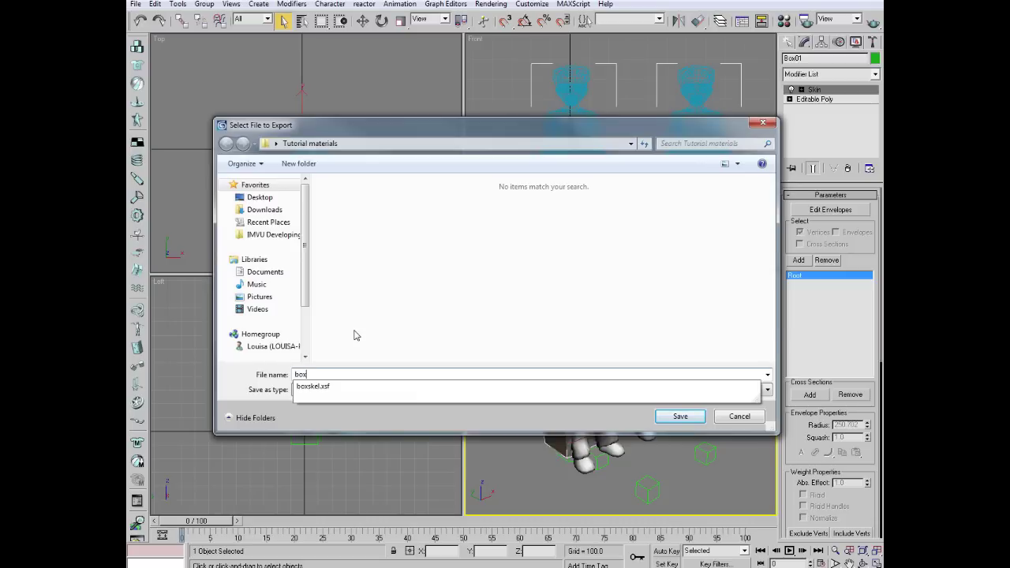
pyautogui.write('mesh.')
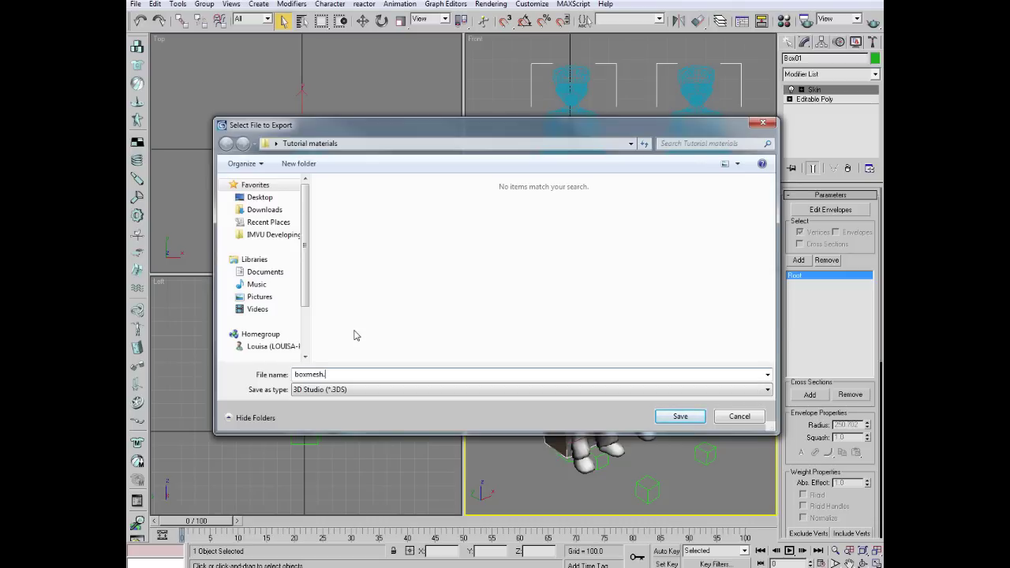
pyautogui.write('xmf')
pyautogui.click(678, 417)
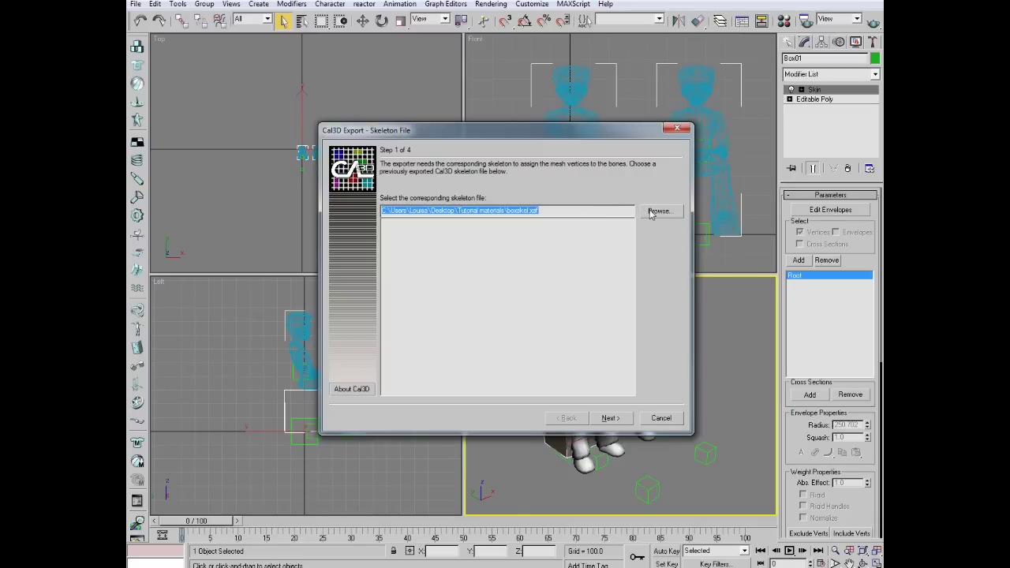
# Assign boxskel.xsf as the mesh's skeleton file and finish the mesh export with the default settings and no spring system
pyautogui.click(554, 210)
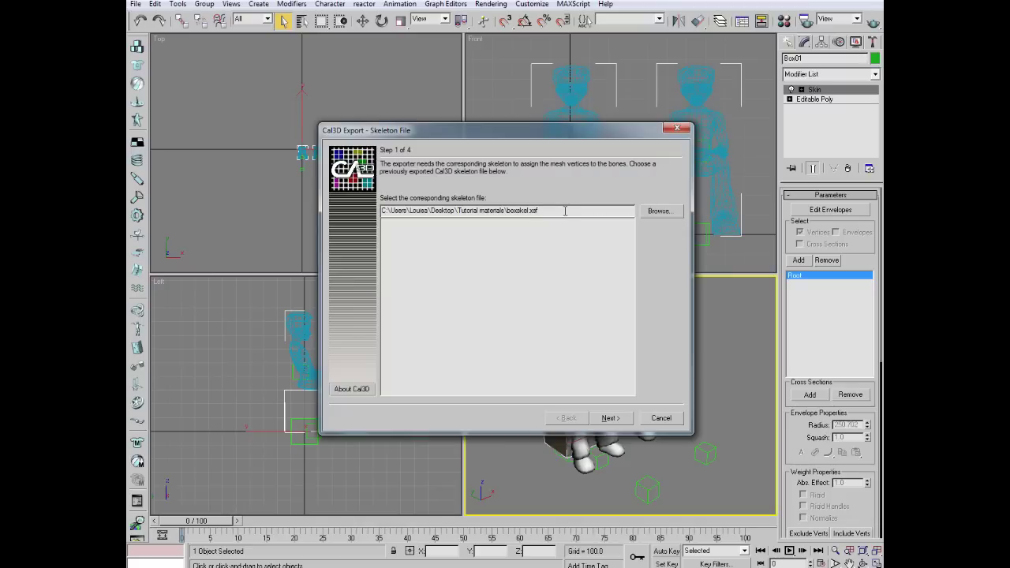
pyautogui.click(658, 211)
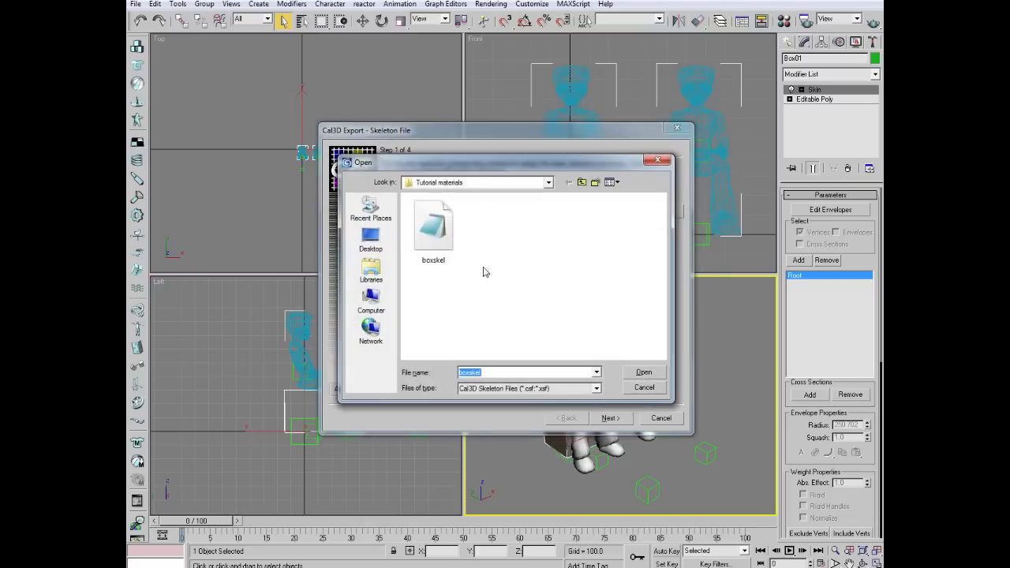
pyautogui.doubleClick(430, 233)
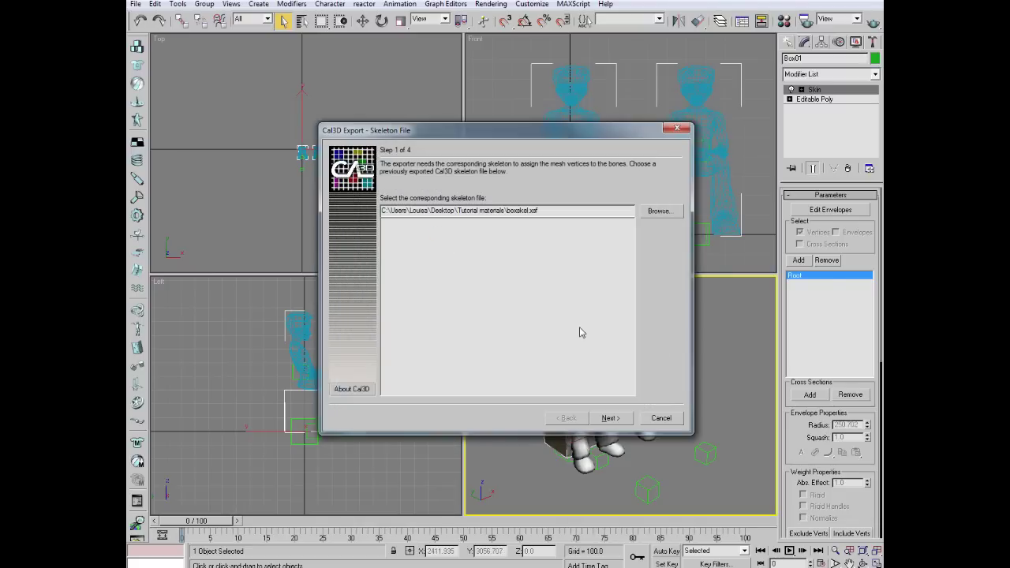
pyautogui.click(628, 422)
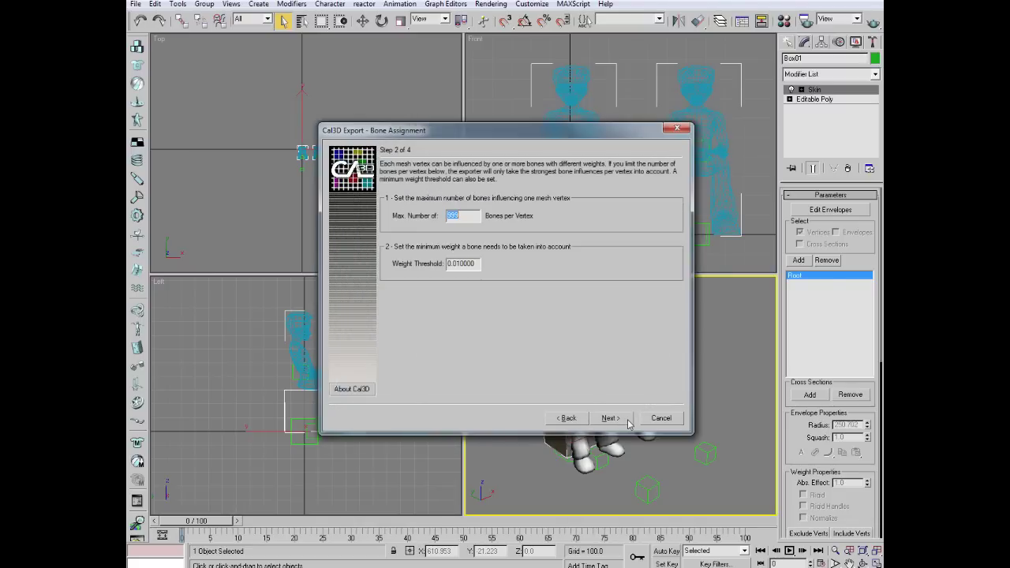
pyautogui.click(622, 420)
pyautogui.click(611, 419)
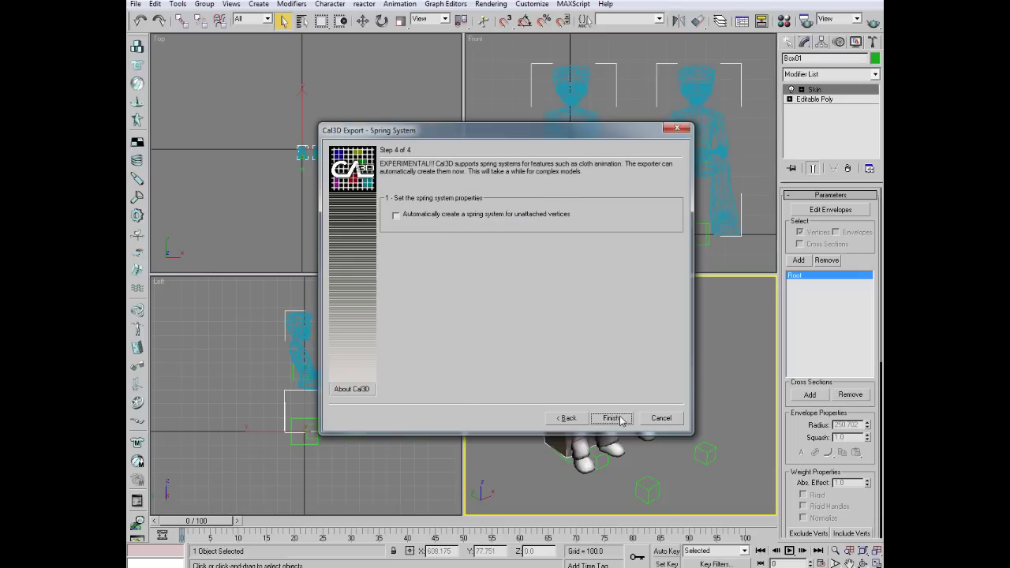
pyautogui.click(612, 417)
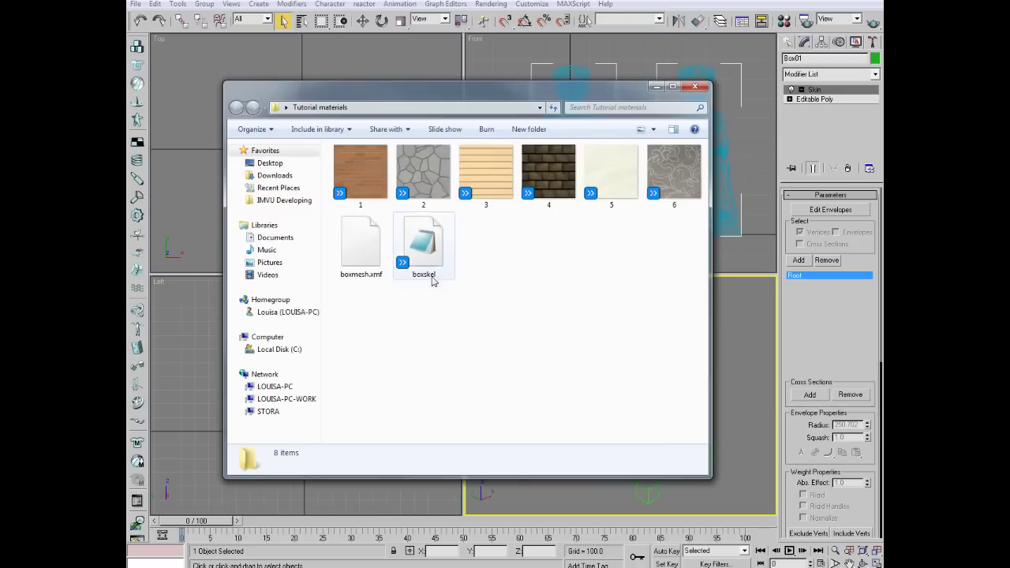
# Check the exported boxmesh.xmf and boxskel files in the Tutorial materials folder
pyautogui.click(368, 248)
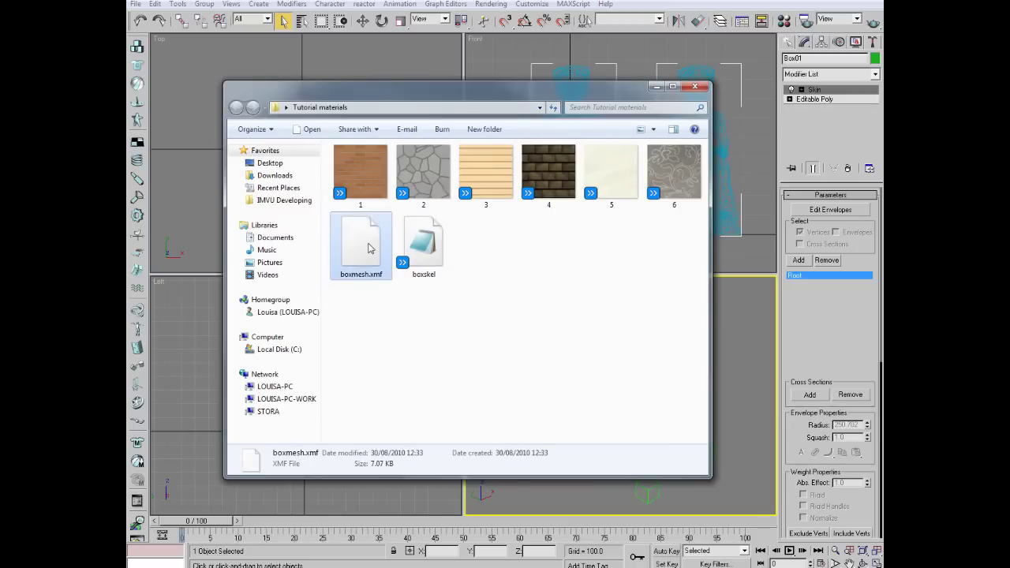
pyautogui.click(418, 247)
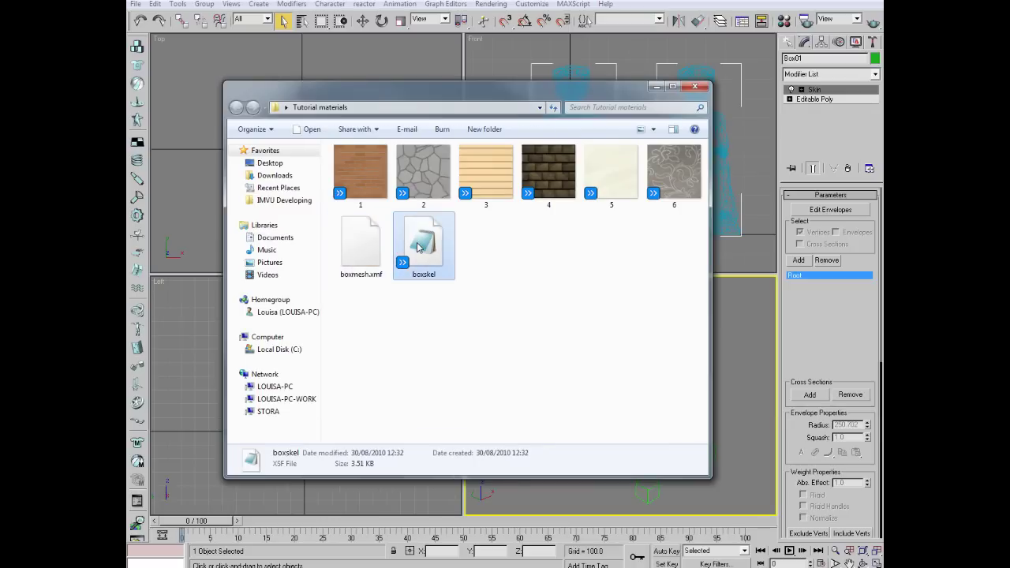
pyautogui.click(566, 302)
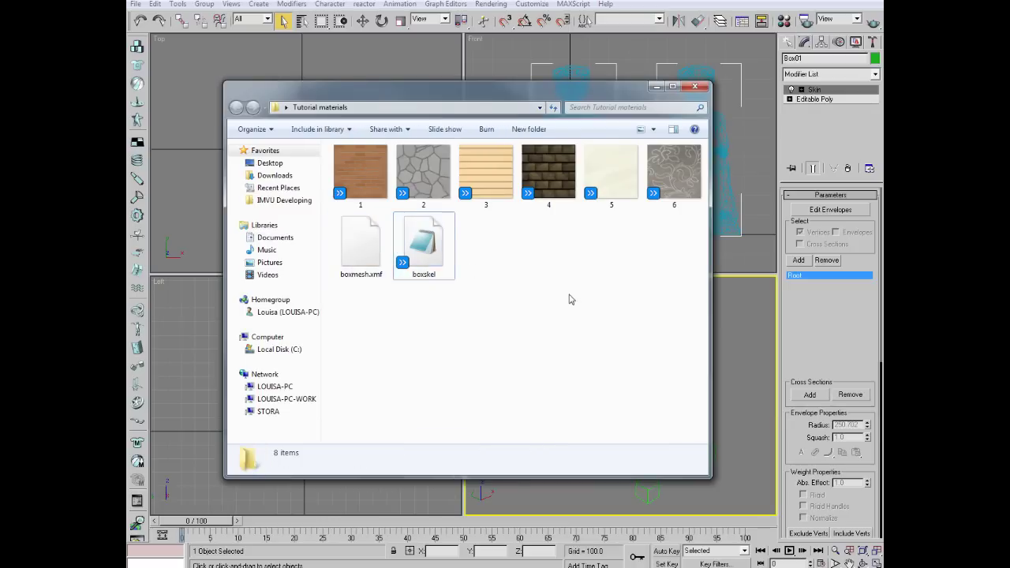
pyautogui.click(697, 90)
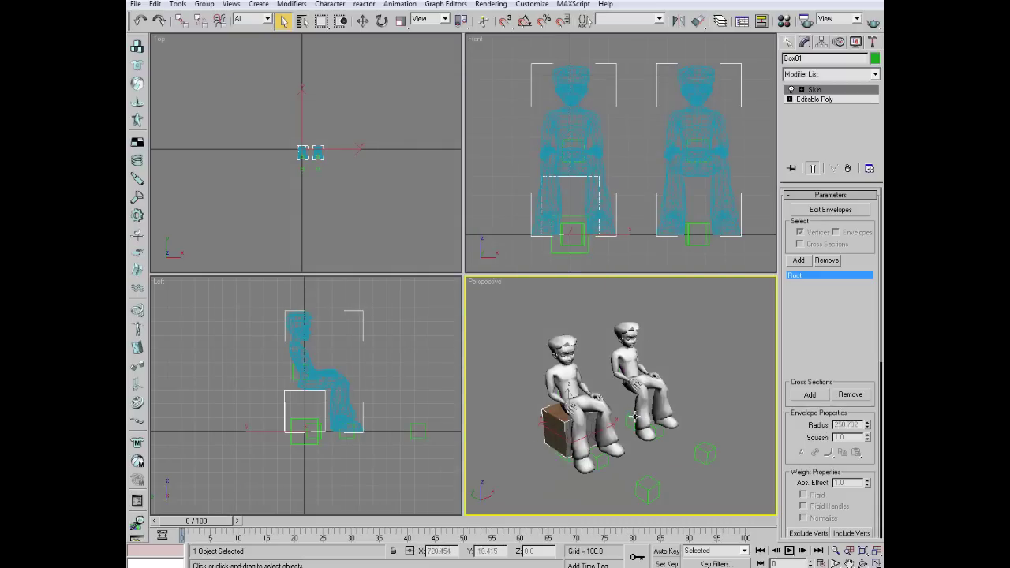
# Clear the object selection and start exporting a material as m00boxside1.crf in the Tutorial materials folder
pyautogui.click(712, 372)
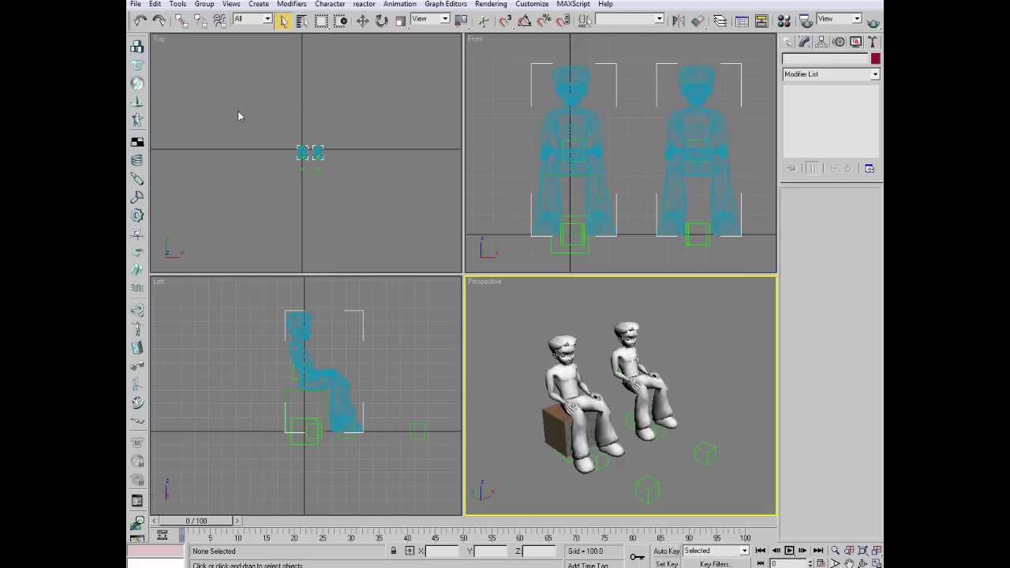
pyautogui.click(320, 100)
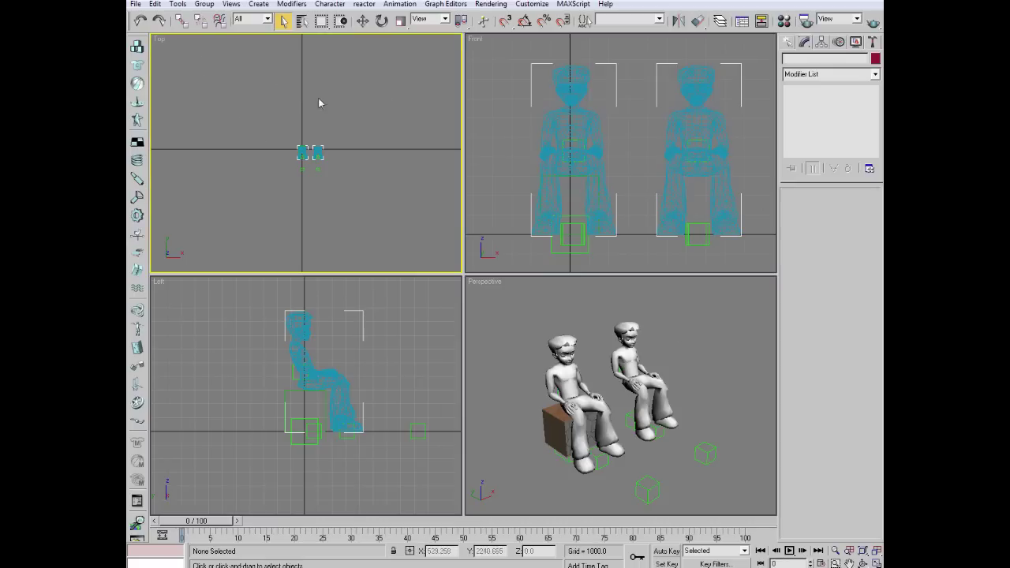
pyautogui.click(138, 5)
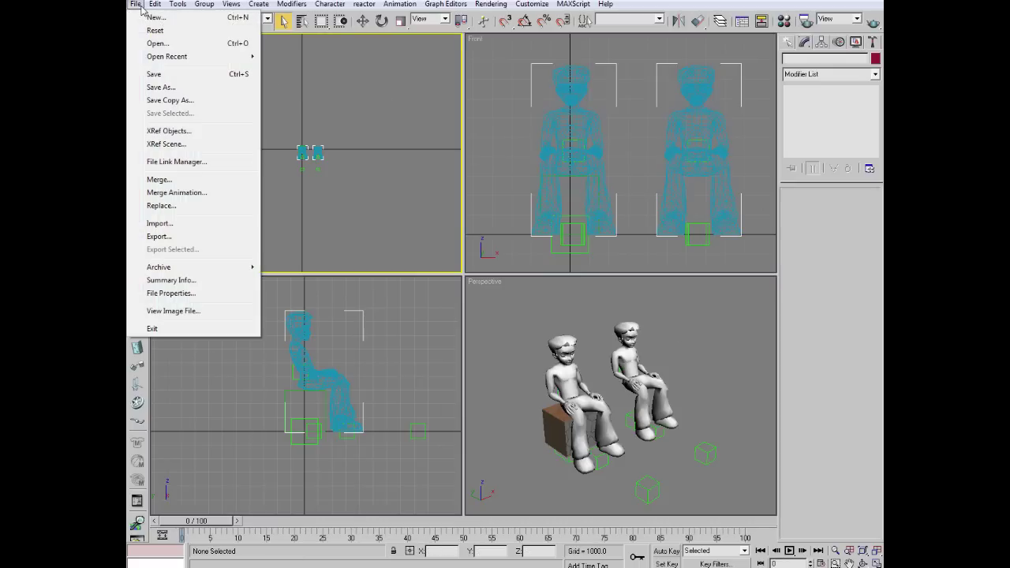
pyautogui.click(186, 237)
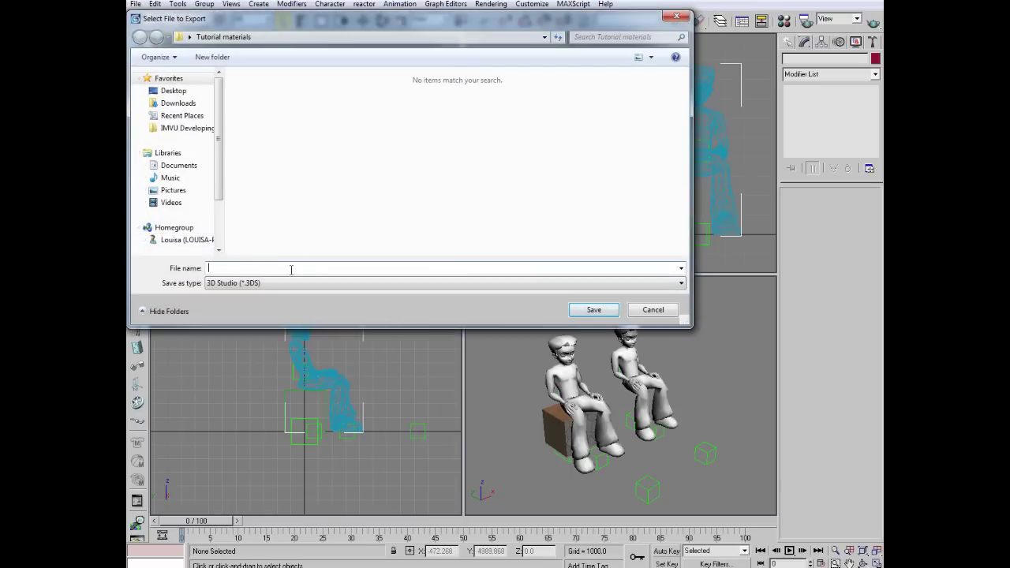
pyautogui.write('m00')
pyautogui.write('boxside1')
pyautogui.write('.crf')
pyautogui.press('Return')
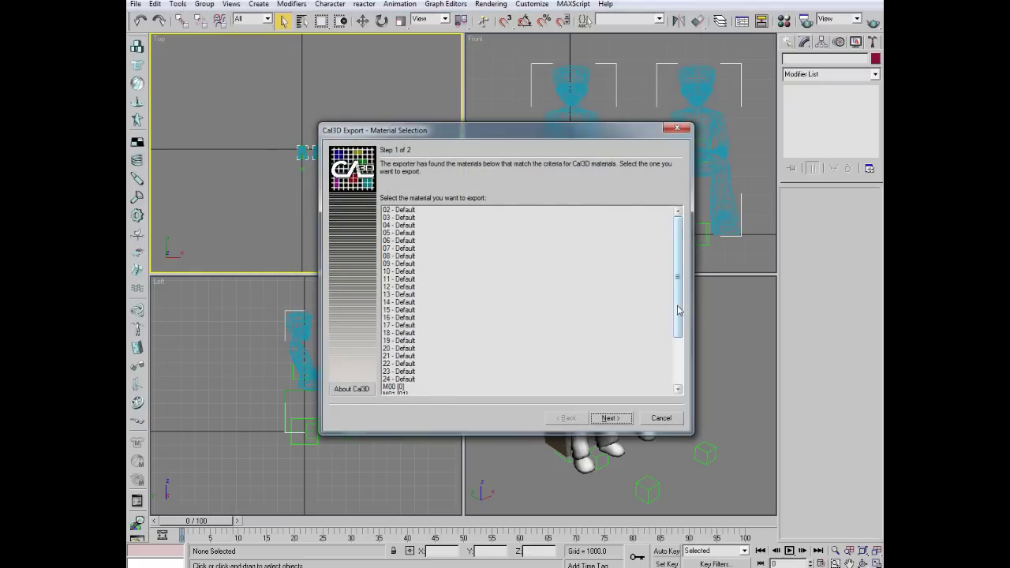
# Choose the M00 [0] material for the export and finish it with its 1.jpg map
pyautogui.moveTo(678, 310); pyautogui.dragTo(683, 359)
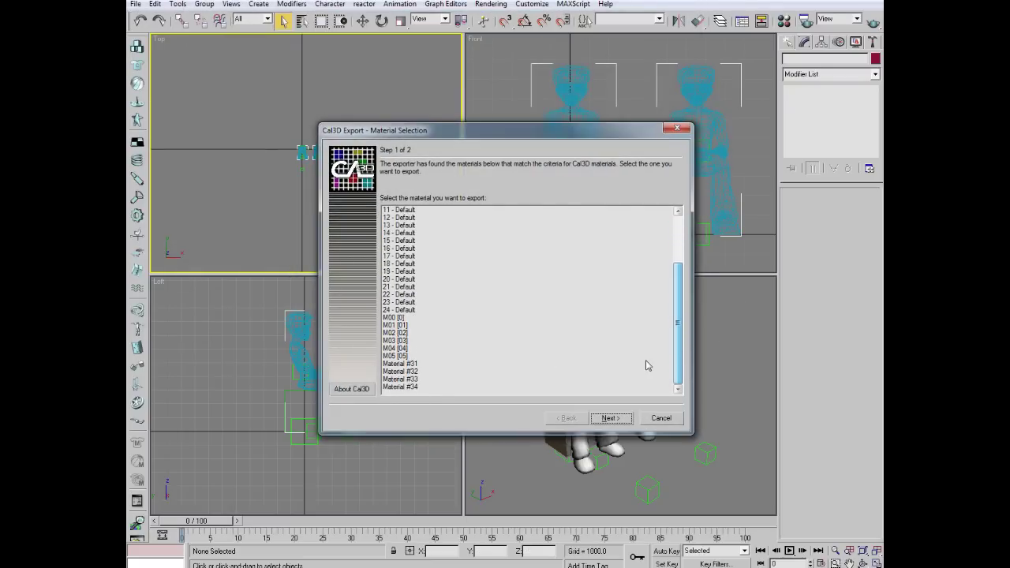
pyautogui.click(406, 319)
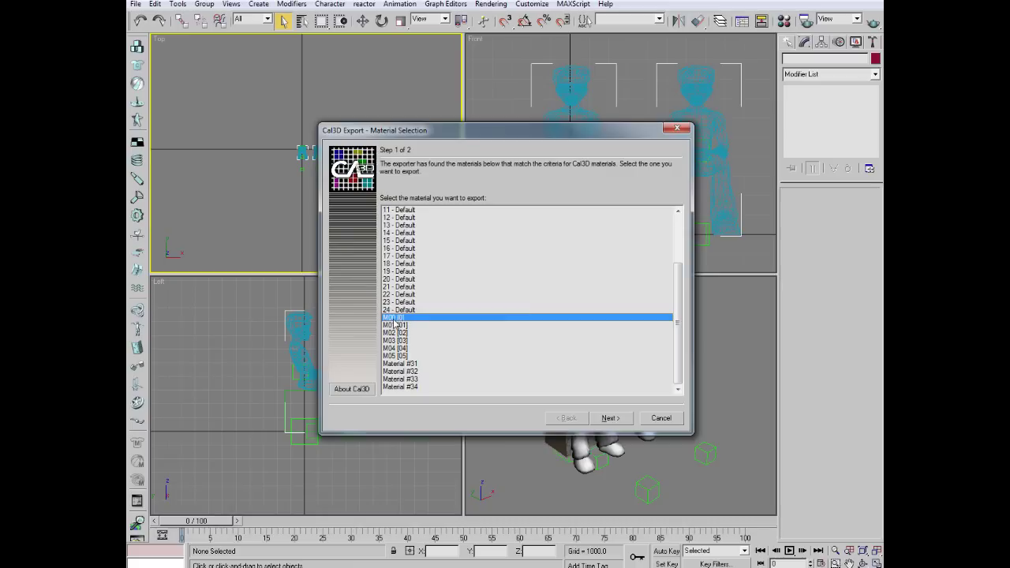
pyautogui.click(613, 419)
pyautogui.click(612, 418)
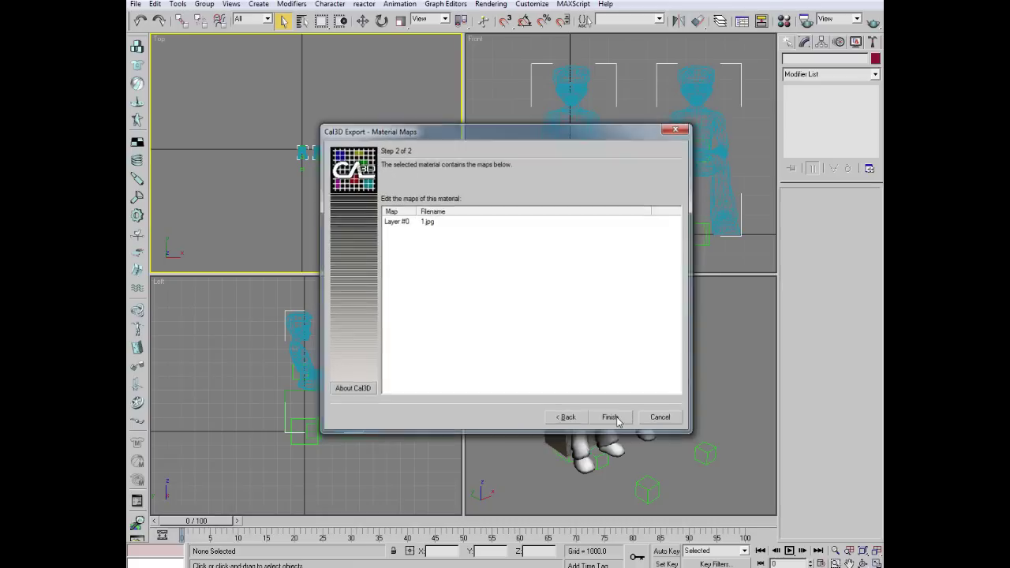
pyautogui.click(501, 318)
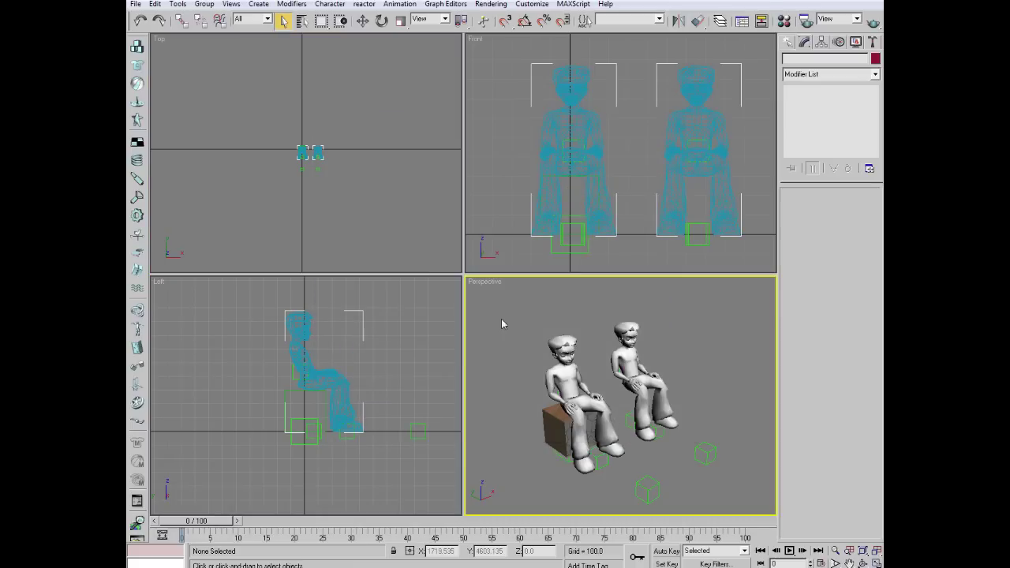